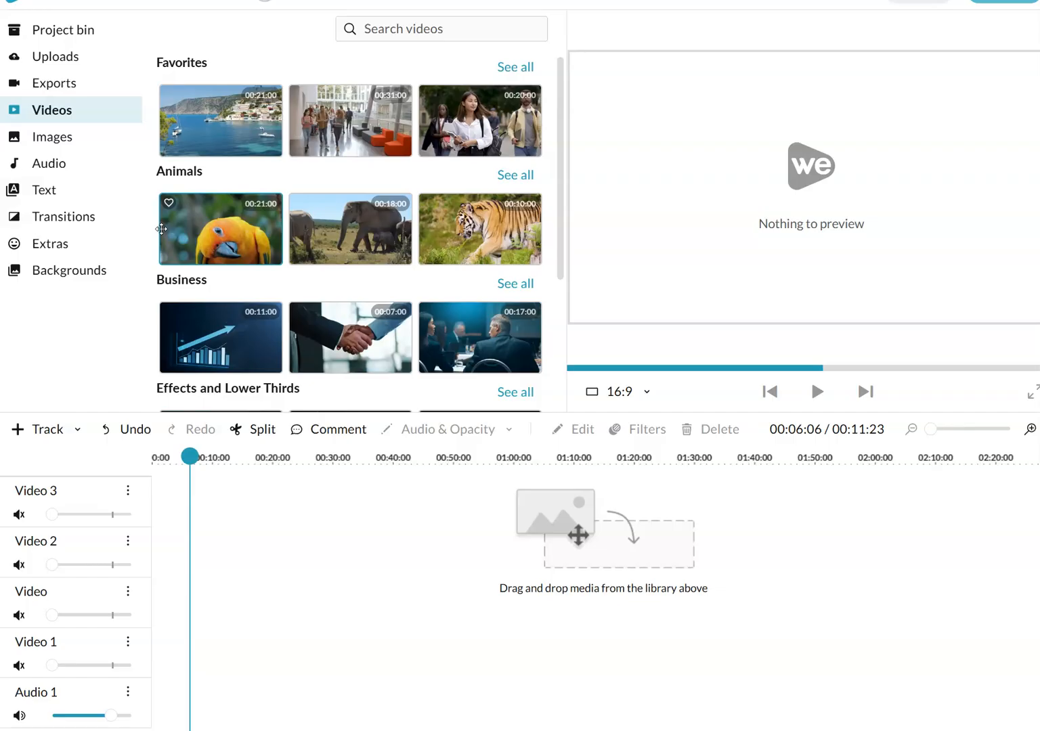
- Open the full Green screen category of the stock video library
click(197, 225)
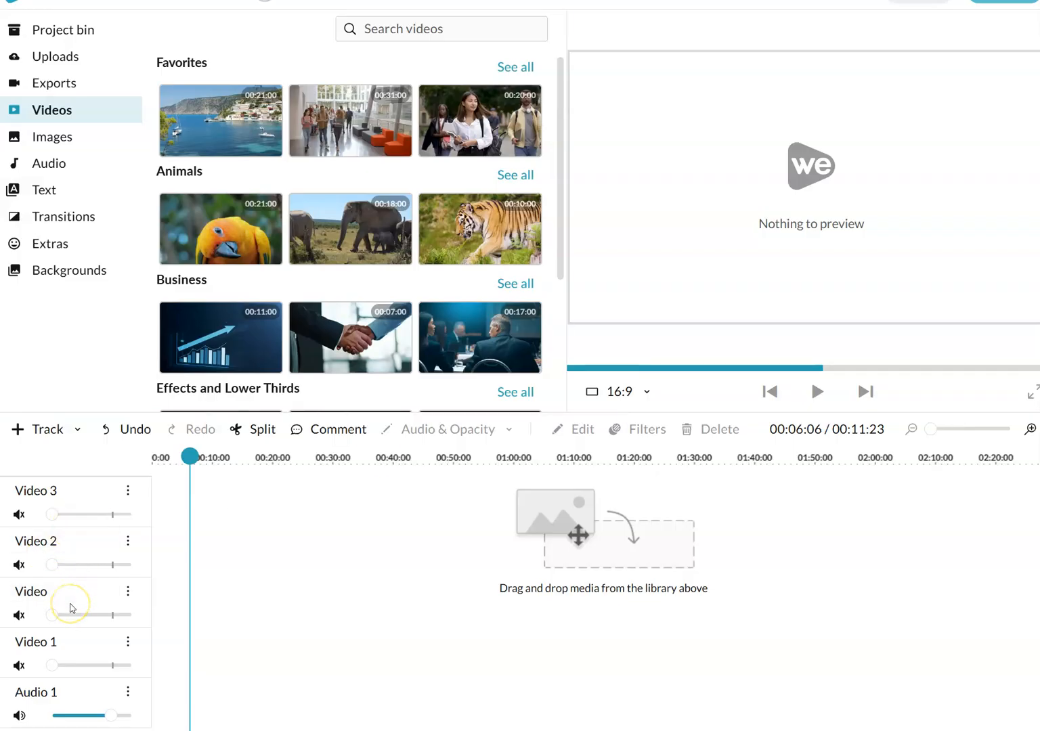
scroll(339, 264, down, 4)
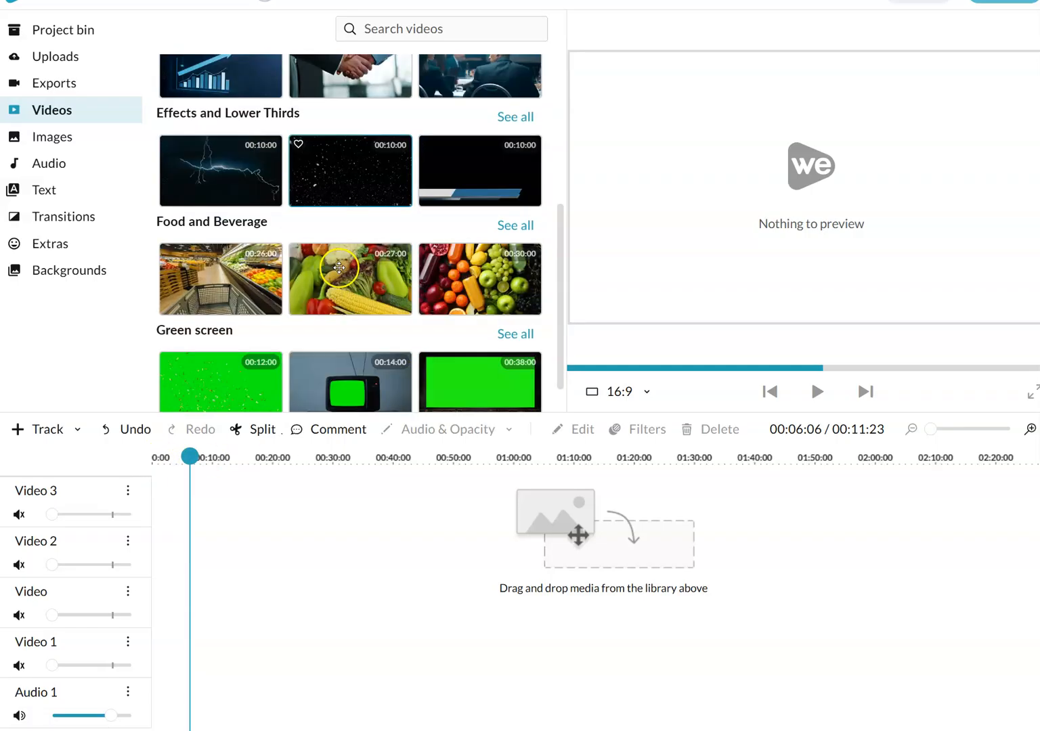
scroll(338, 267, down, 1)
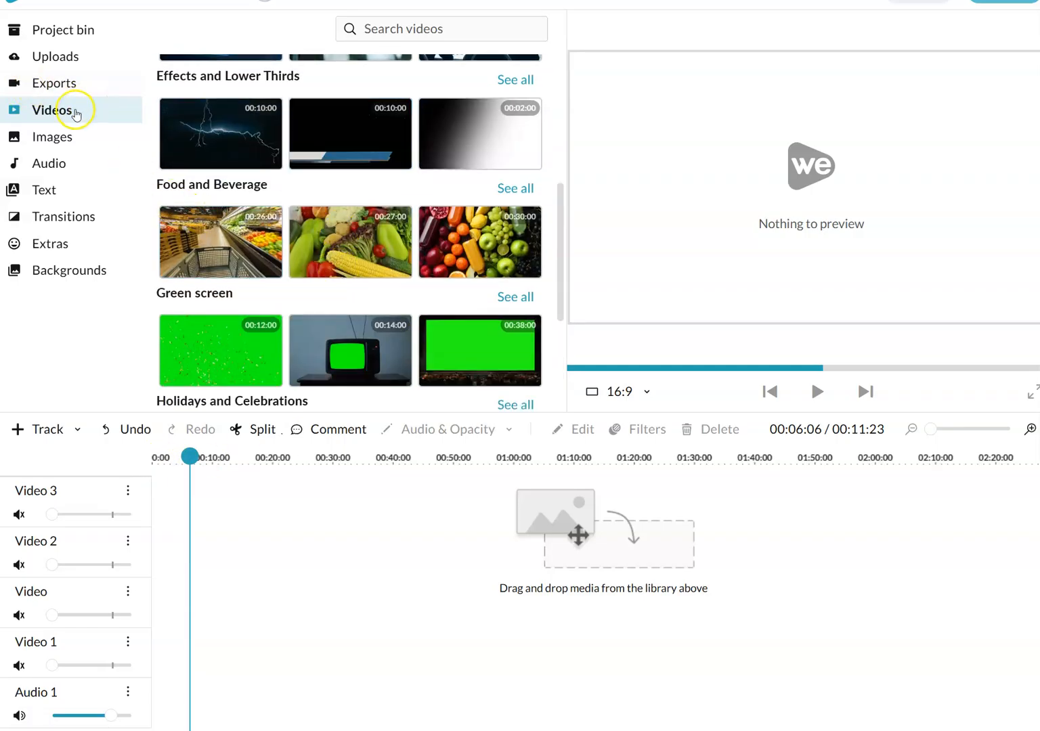
scroll(336, 302, down, 2)
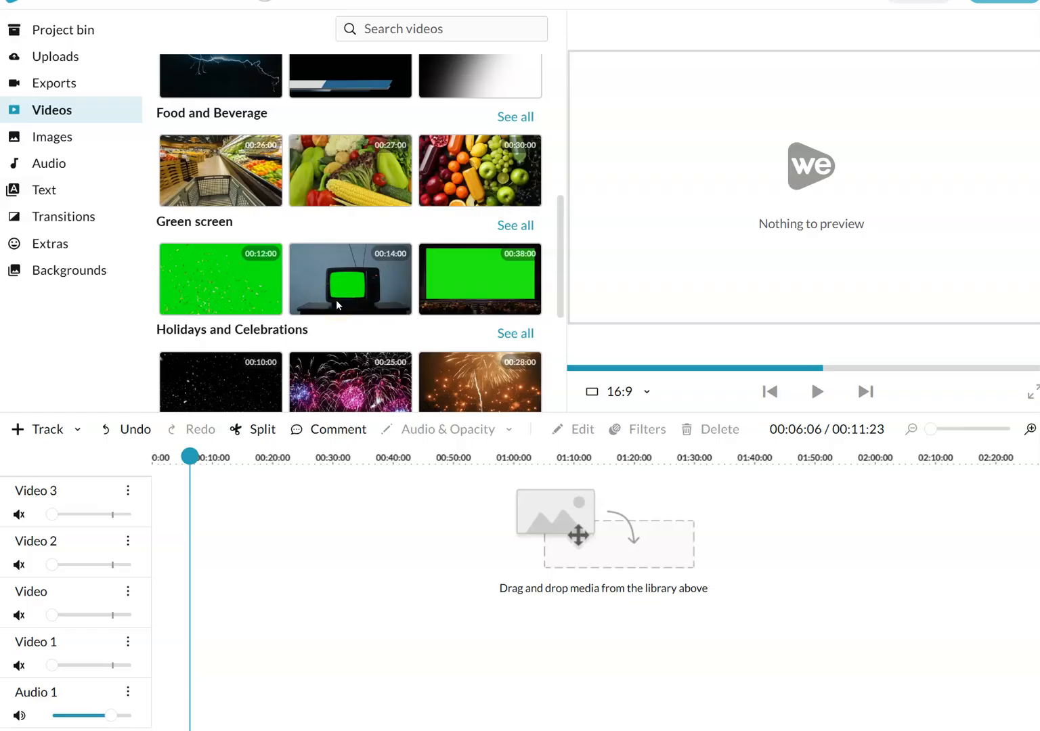
click(509, 229)
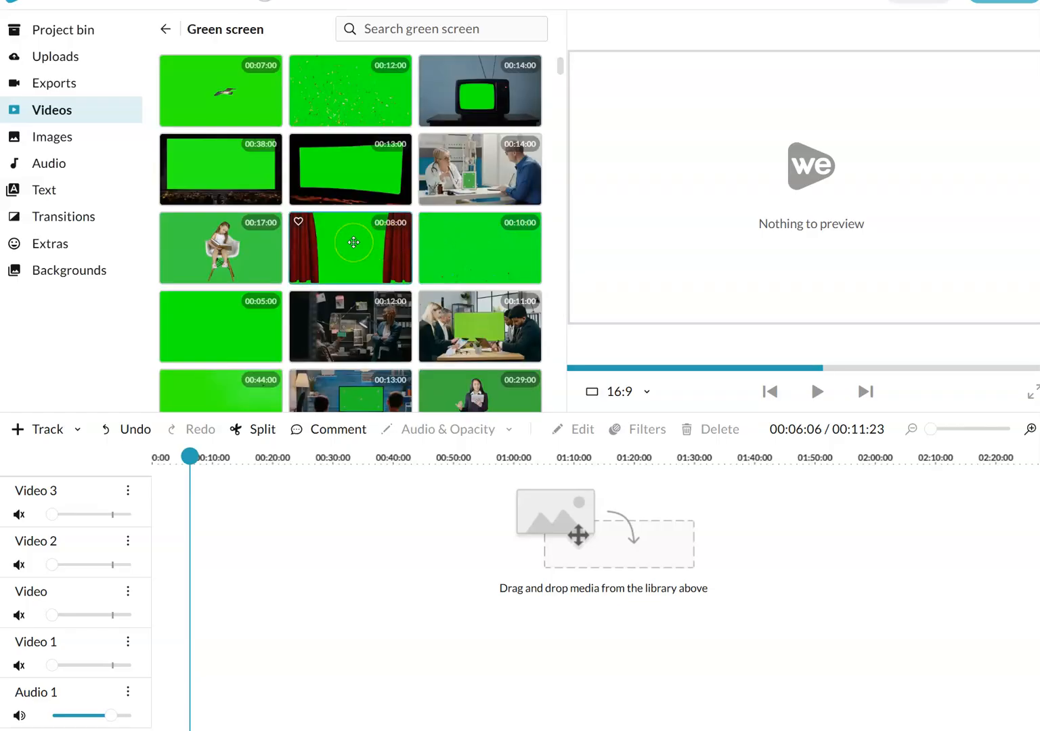
- Look through the green-screen stock clips for footage with a green area that can be replaced
drag(388, 260, 388, 260)
scroll(388, 260, down, 1)
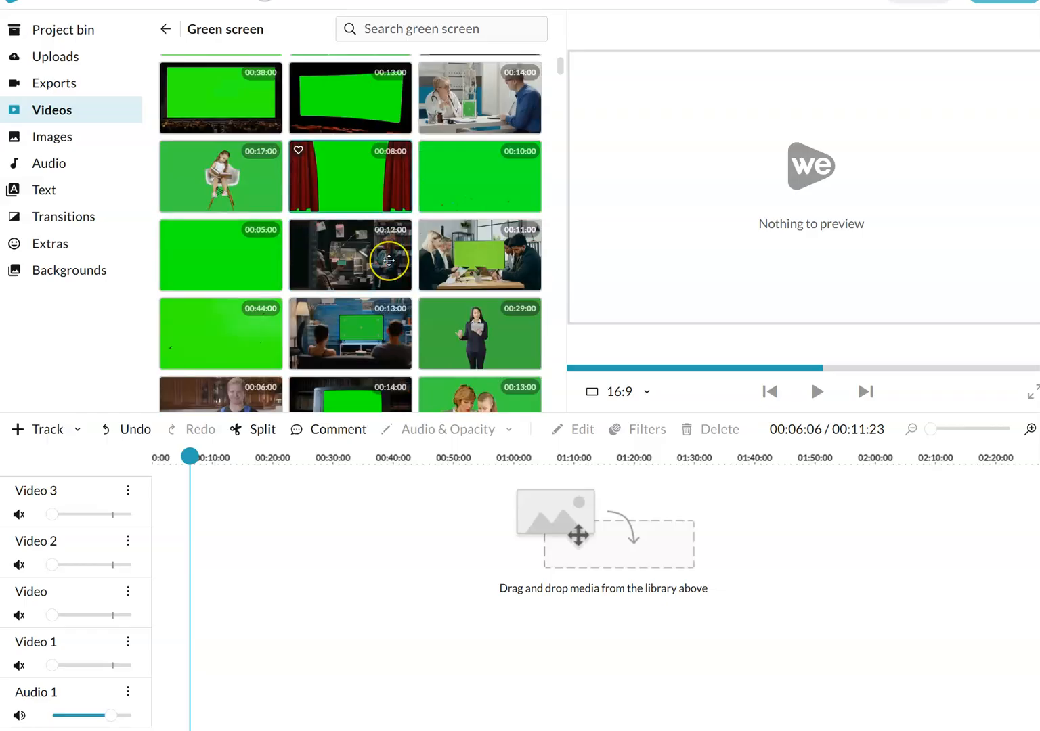
scroll(388, 260, down, 1)
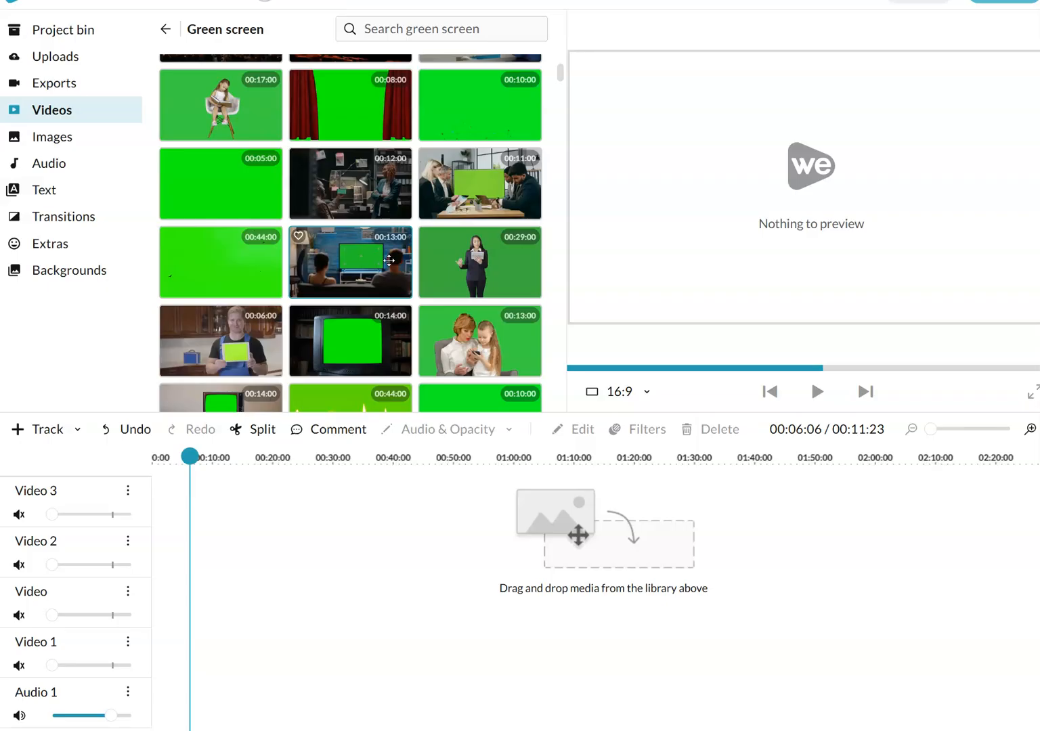
scroll(389, 260, down, 2)
scroll(388, 260, down, 3)
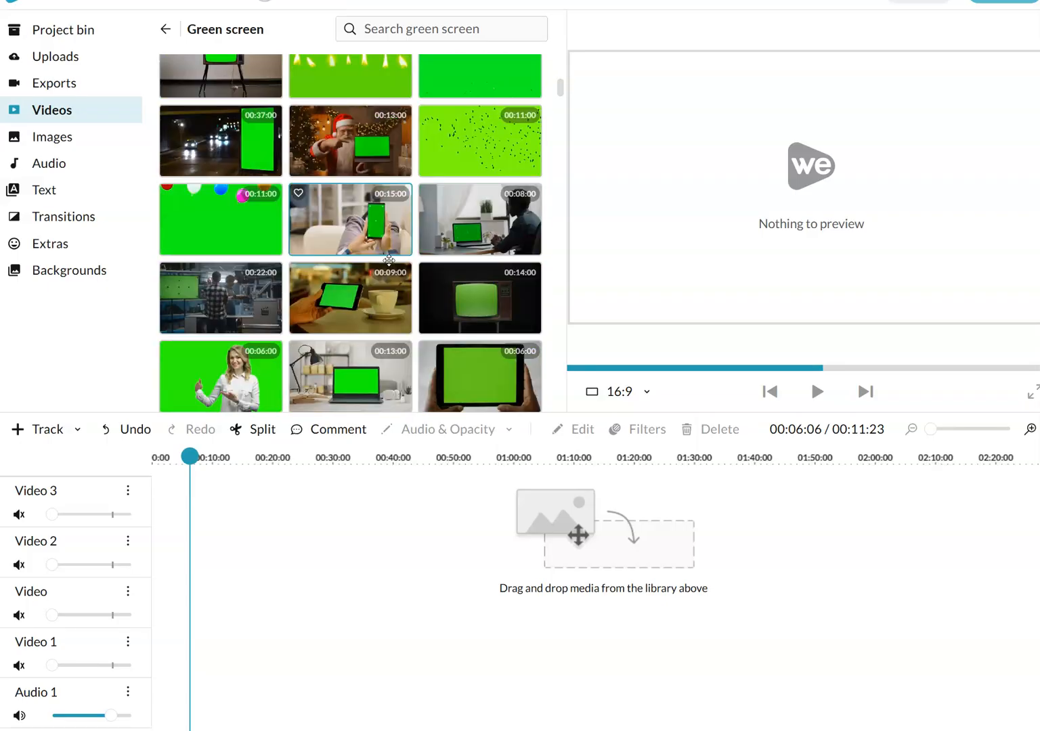
scroll(389, 260, down, 2)
scroll(389, 260, up, 3)
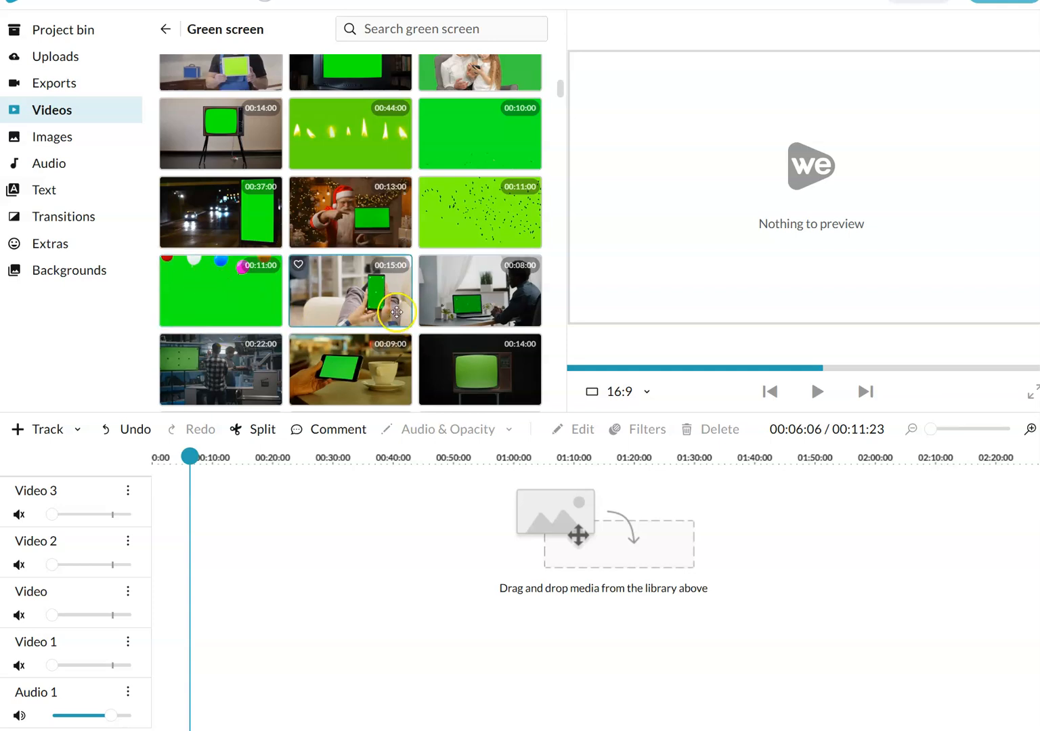
scroll(399, 305, up, 3)
scroll(399, 305, up, 1)
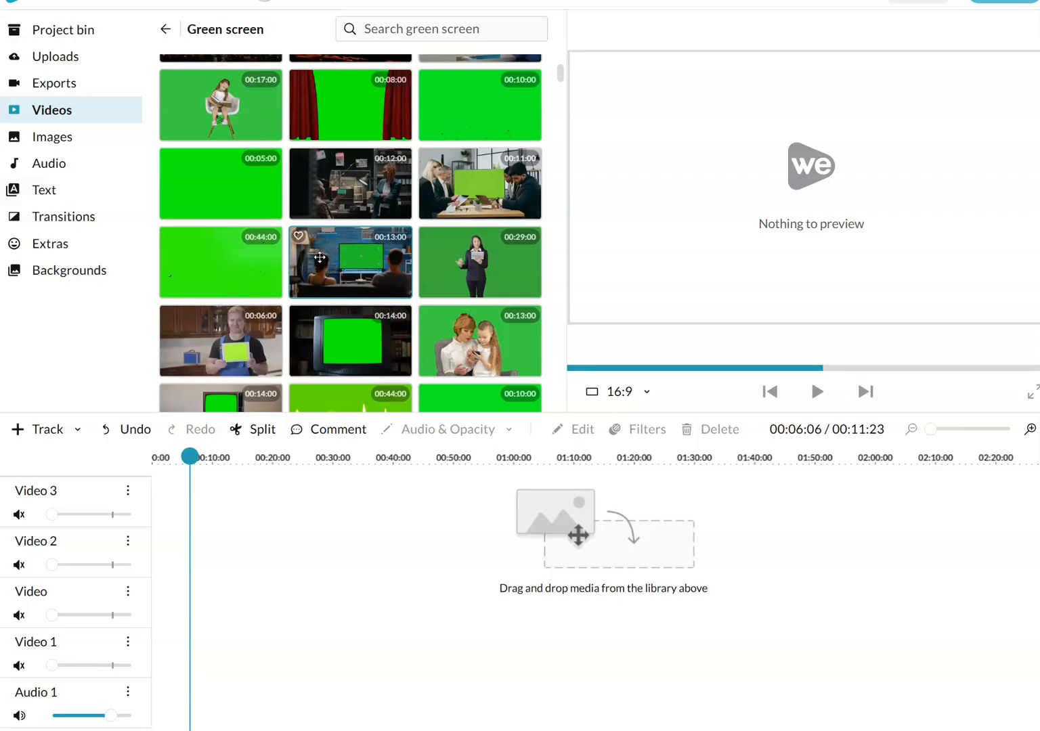
scroll(383, 250, down, 3)
scroll(388, 250, down, 4)
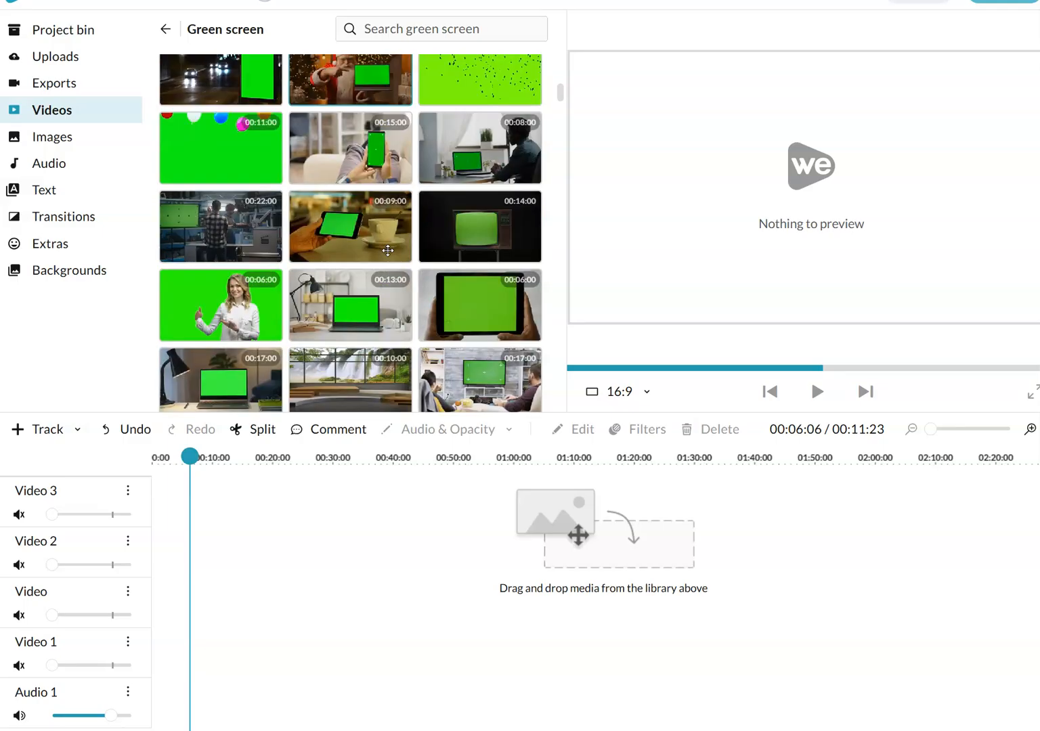
scroll(388, 251, down, 6)
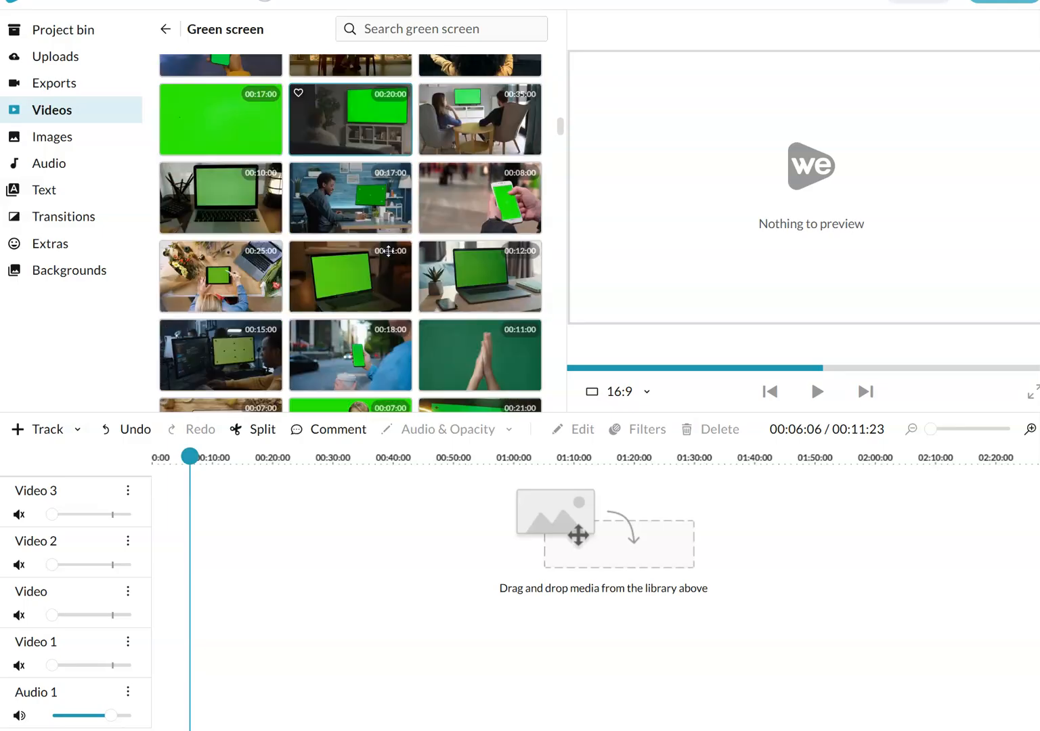
scroll(388, 251, down, 2)
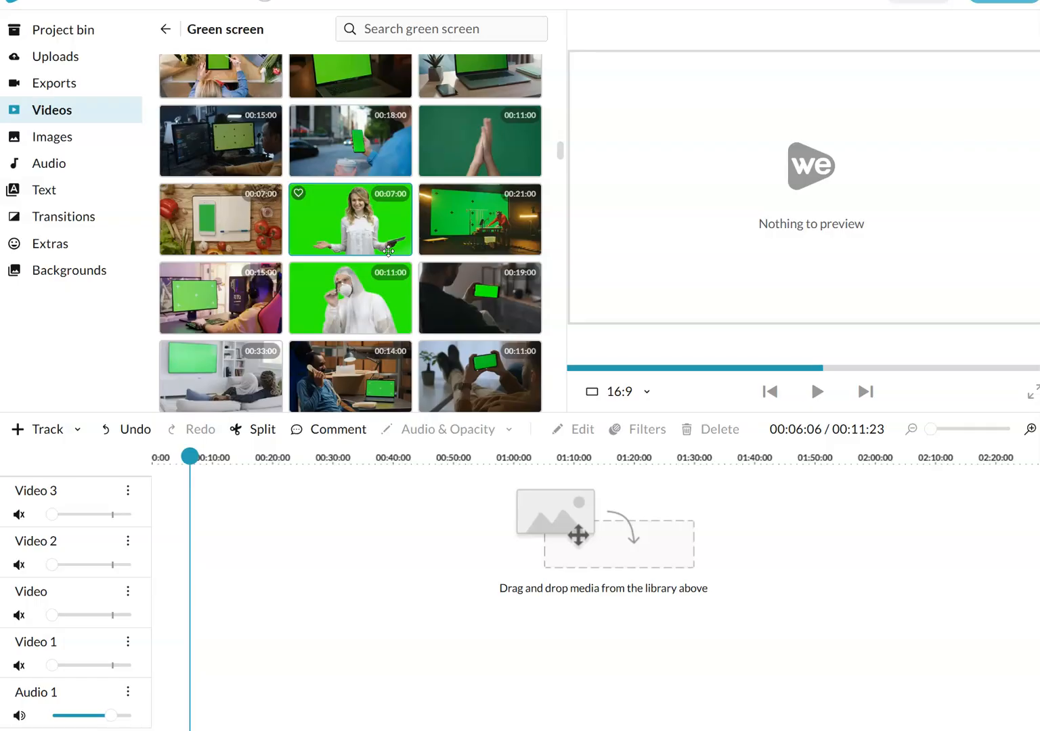
scroll(390, 242, down, 10)
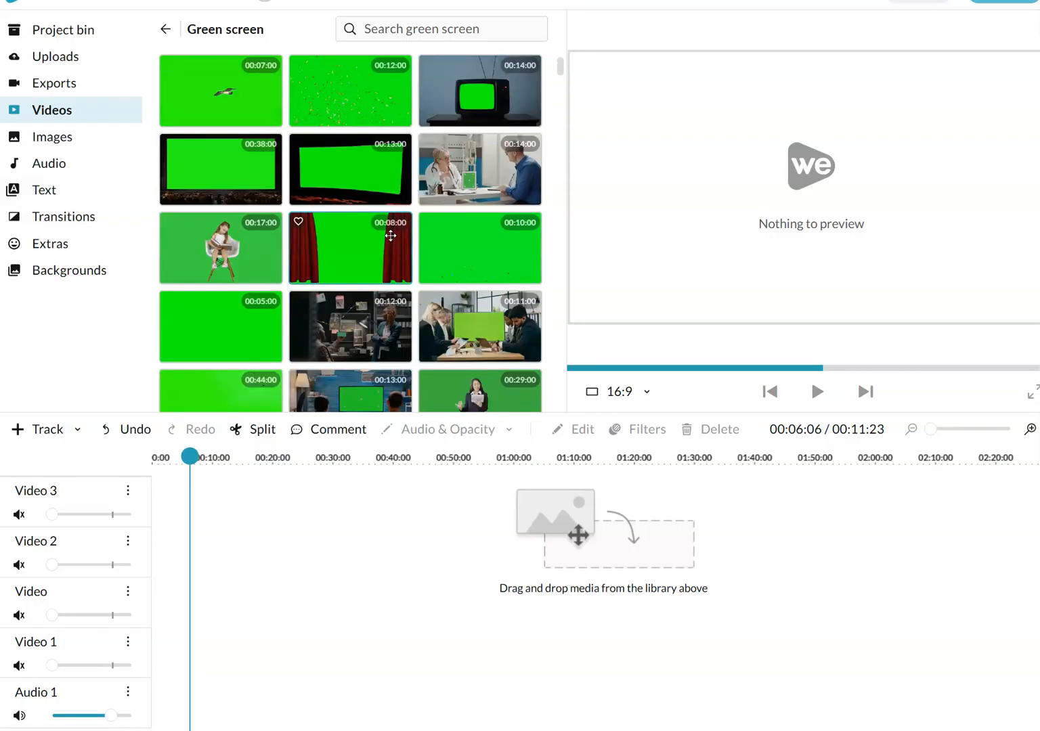
- Place the 38-second theater screen clip at the start of the Video 3 track and key out its green area
scroll(389, 237, down, 1)
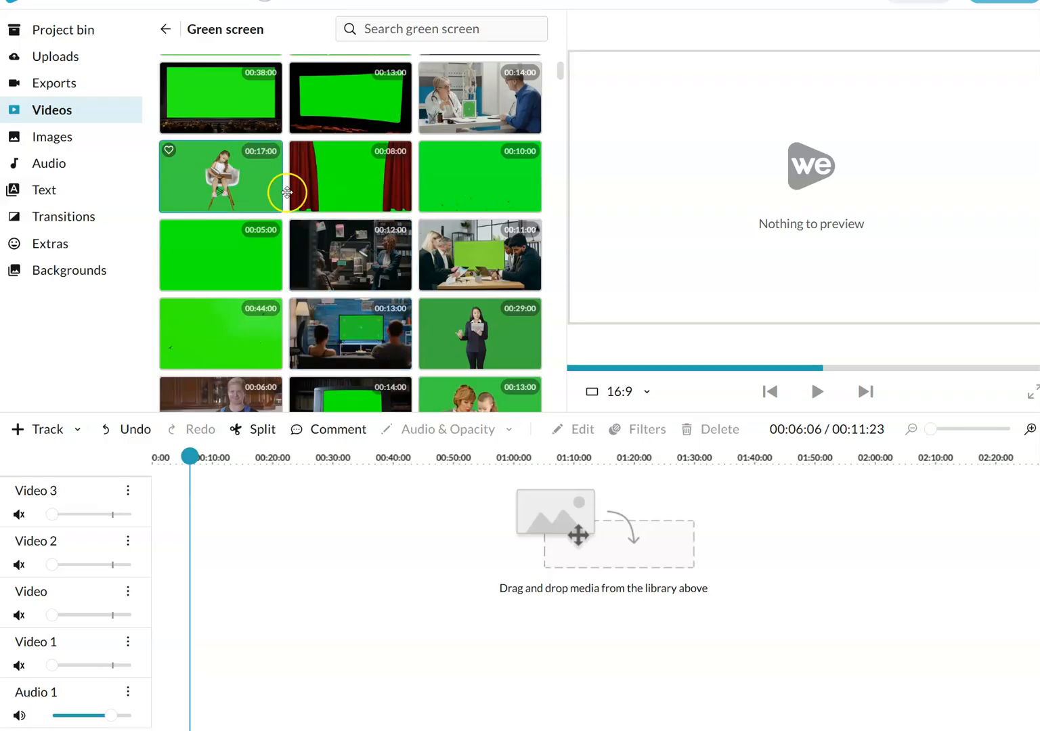
drag(216, 116, 174, 526)
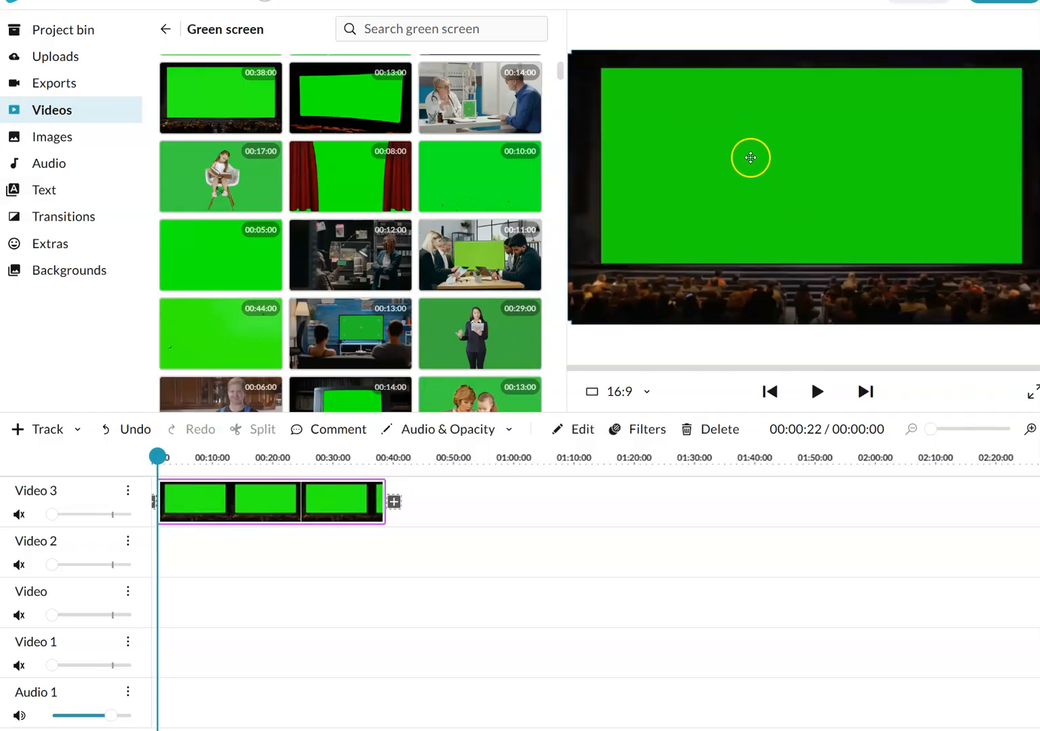
double_click(274, 509)
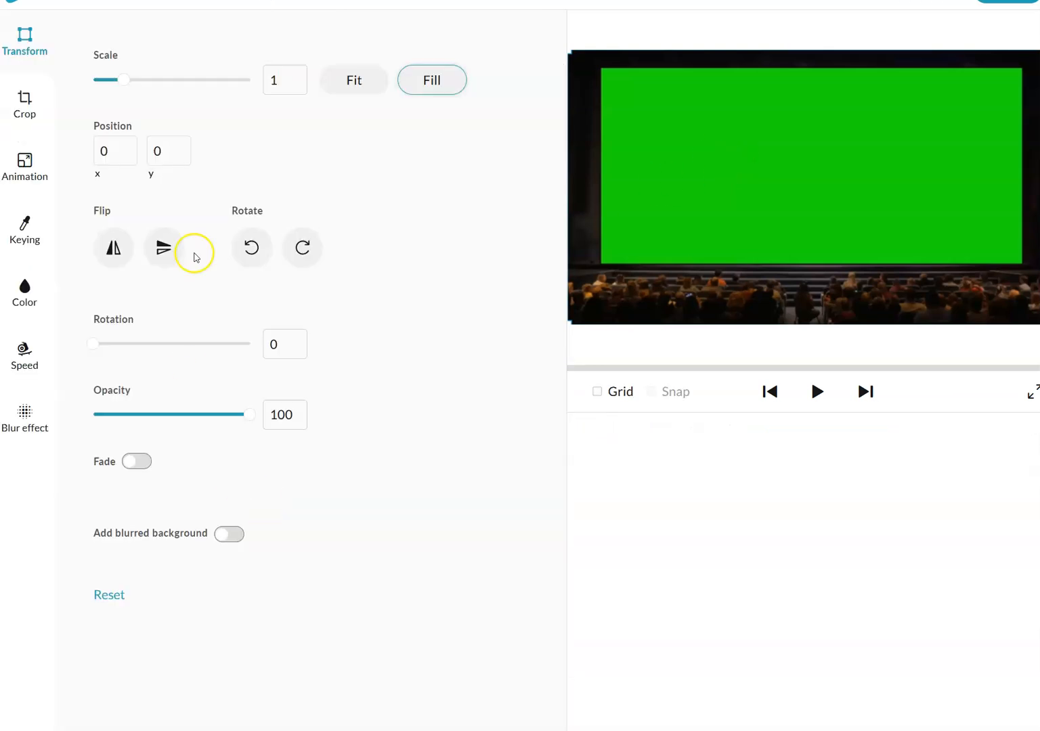
click(25, 230)
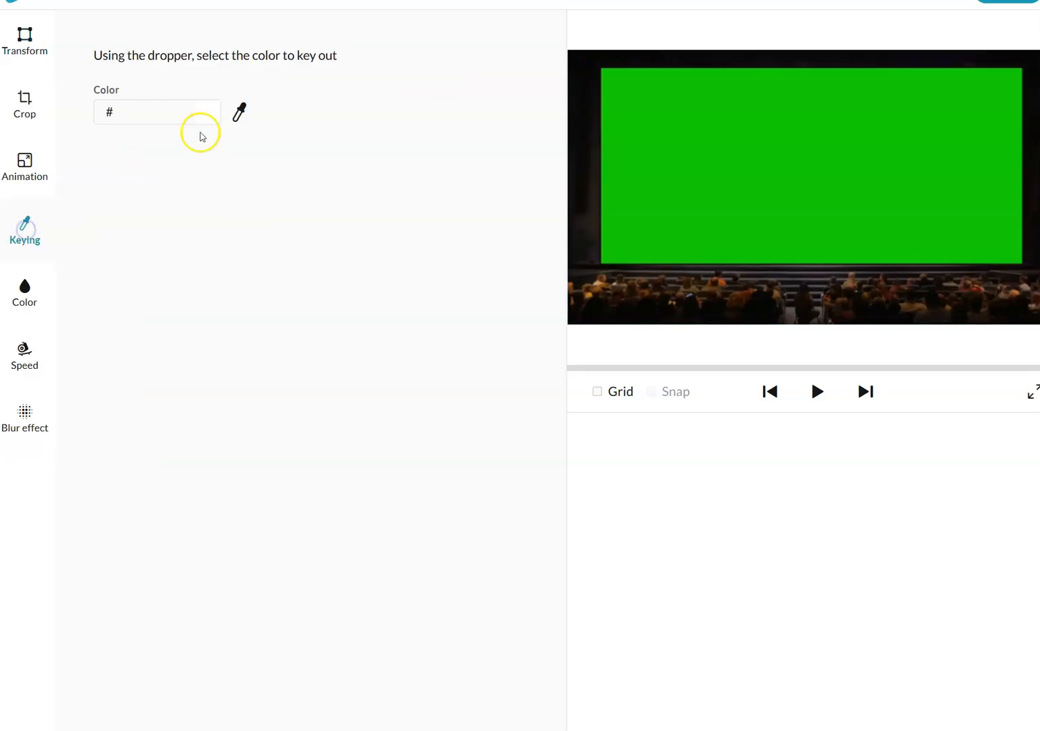
click(242, 113)
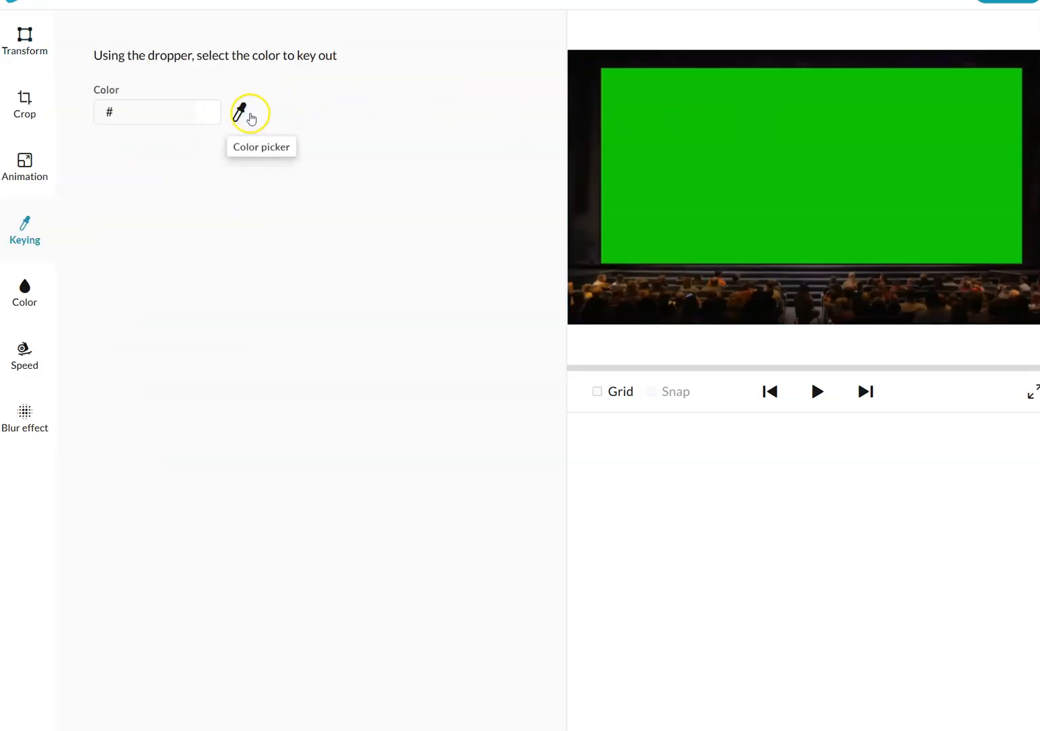
click(776, 122)
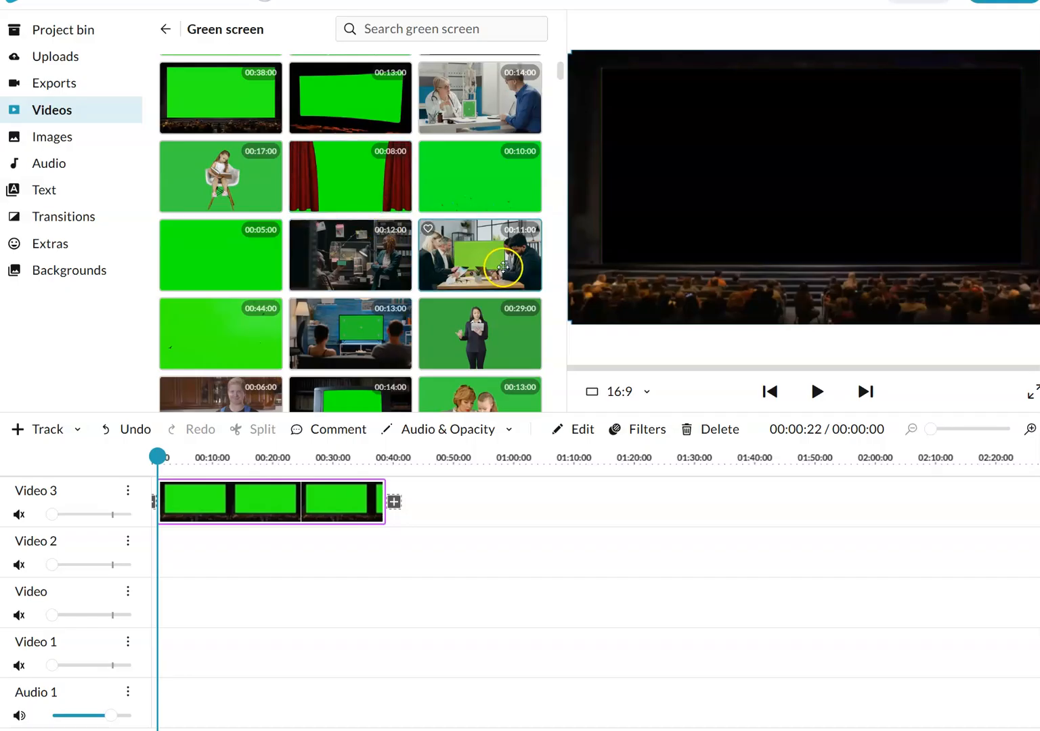
- Place the 11-second office meeting clip at the start of the Video 2 track and key out its green screen color, 80c431
drag(492, 260, 174, 552)
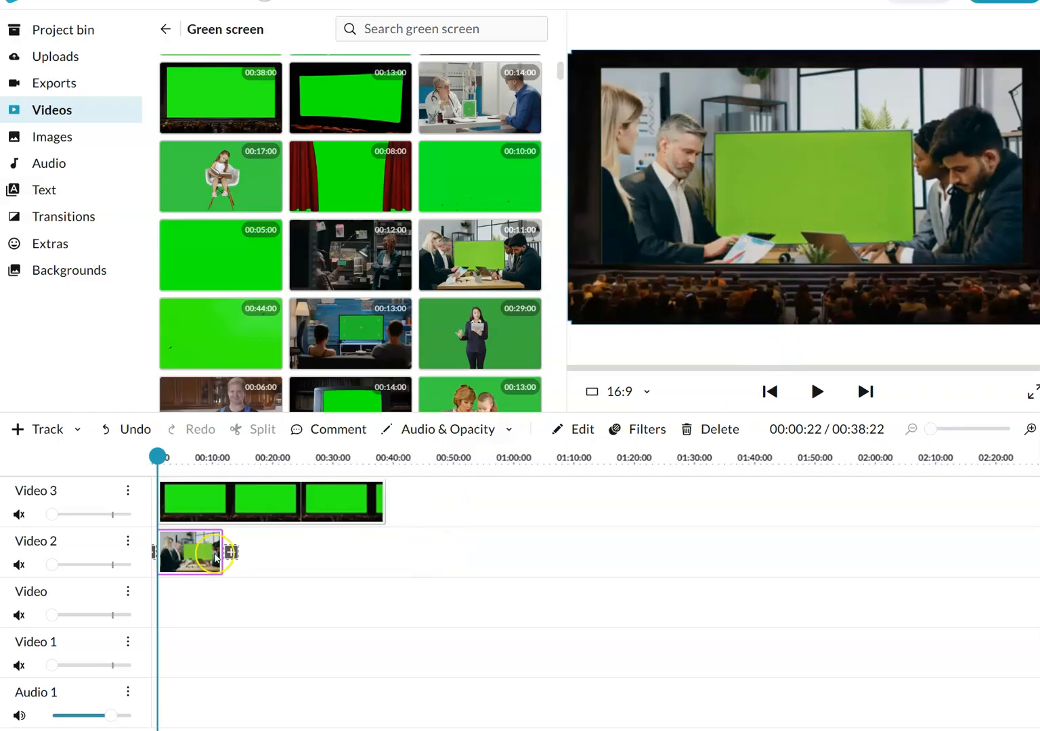
double_click(195, 555)
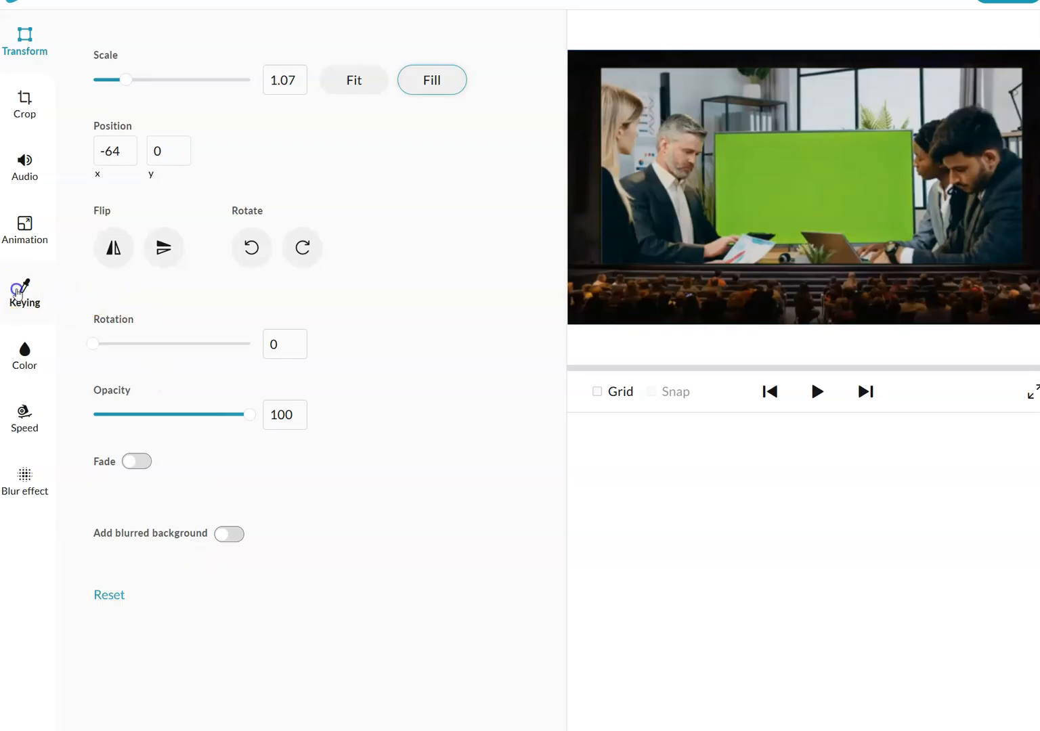
click(18, 293)
click(241, 111)
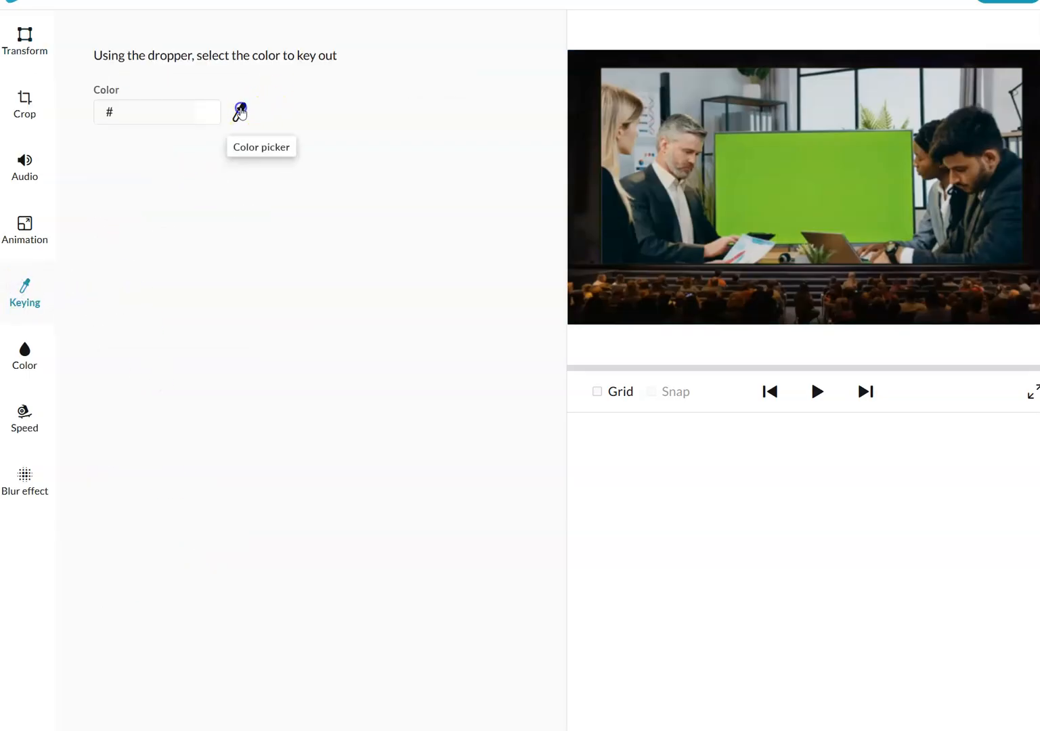
click(793, 185)
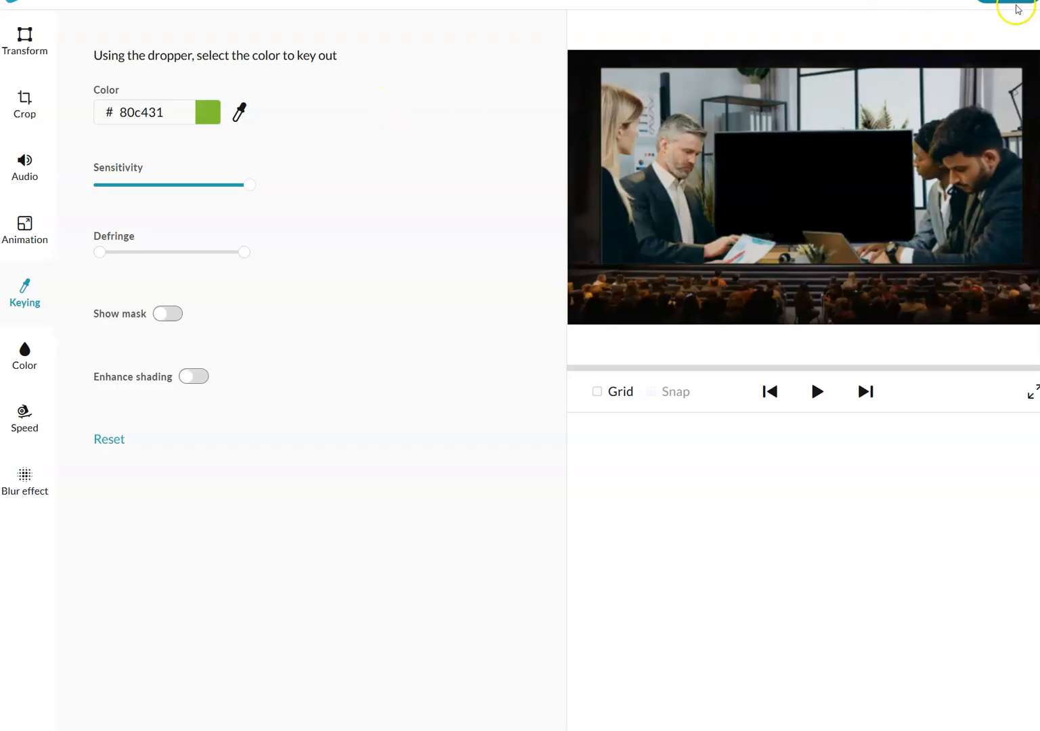
click(1008, 2)
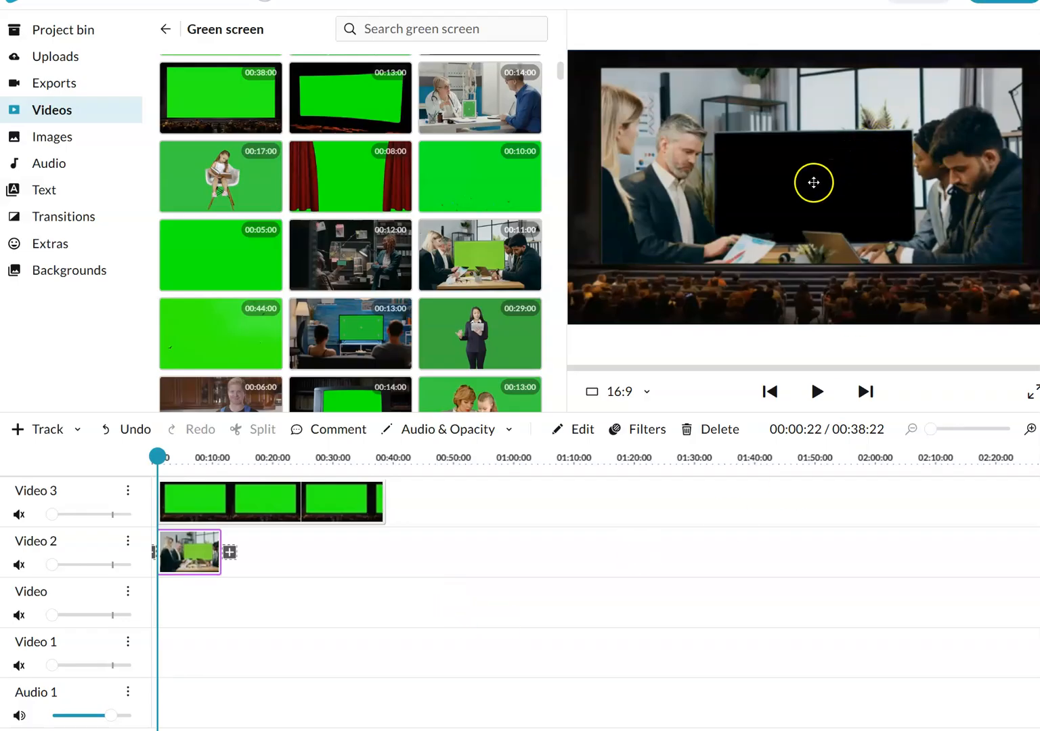
- Scale the office meeting clip down to 0.79 and enlarge it slightly until it fills the theater screen opening
double_click(206, 552)
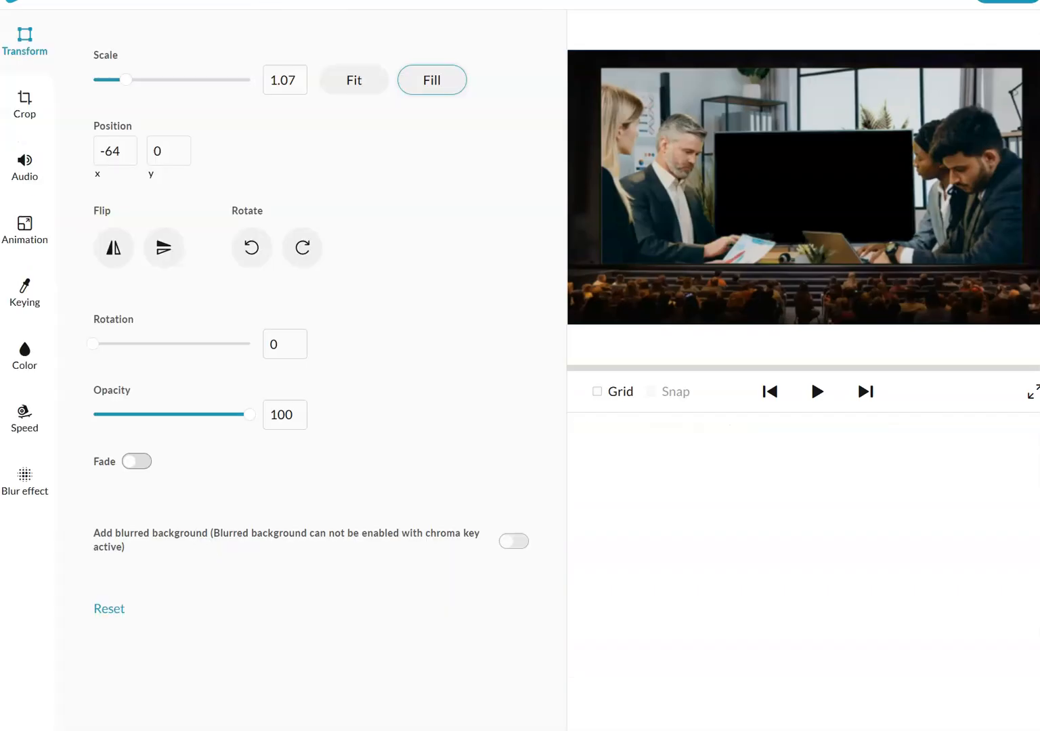
mouse_move(127, 81)
mouse_move(126, 80)
mouse_down()
mouse_move(135, 79)
mouse_move(107, 77)
mouse_move(122, 76)
mouse_up()
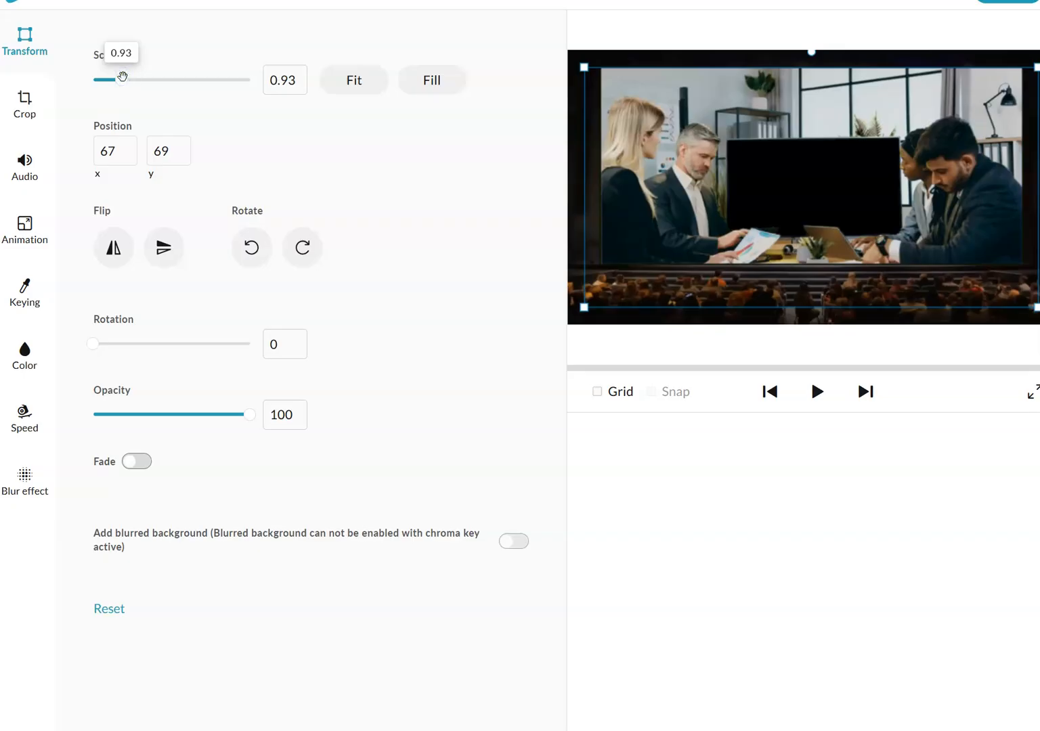
mouse_move(123, 77)
mouse_down()
mouse_move(109, 80)
mouse_move(163, 78)
mouse_move(119, 71)
mouse_up()
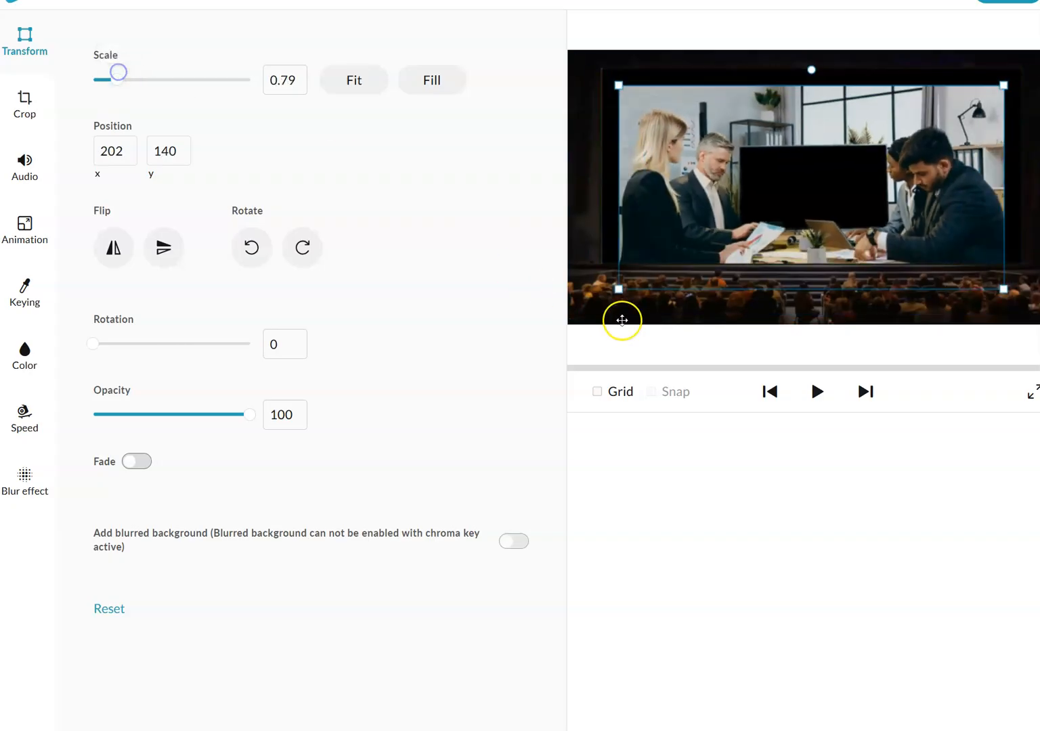
drag(618, 290, 597, 306)
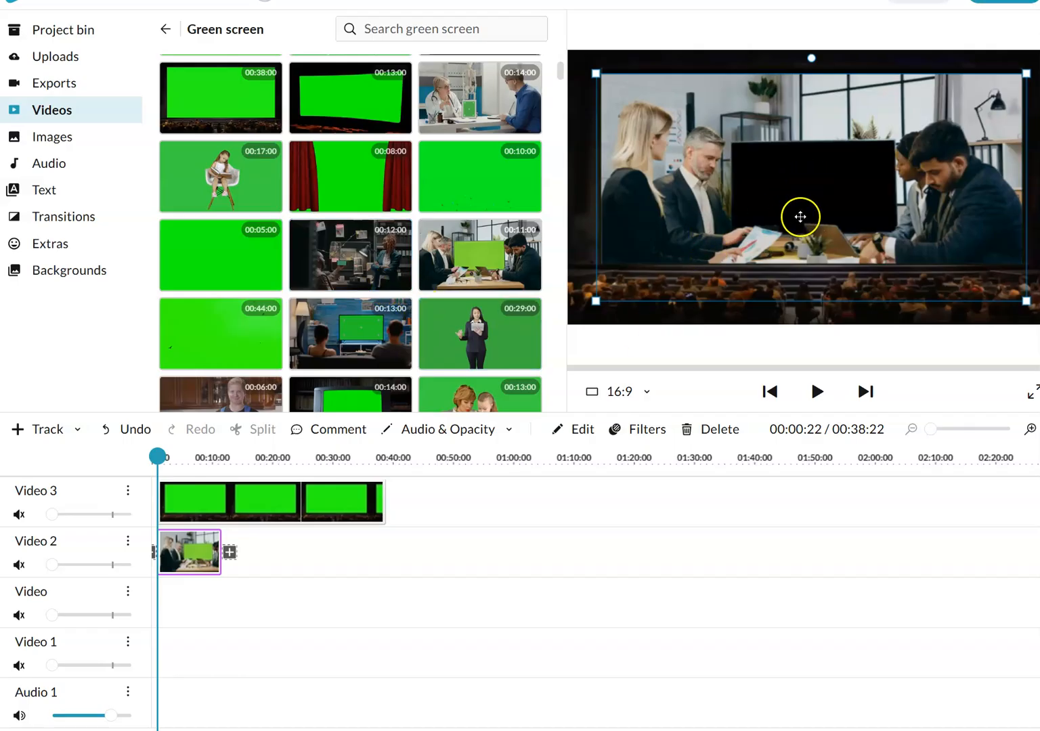
- Place the 13-second Santa clip with the green laptop screen at the start of the Video track, below the meeting clip
scroll(391, 299, down, 2)
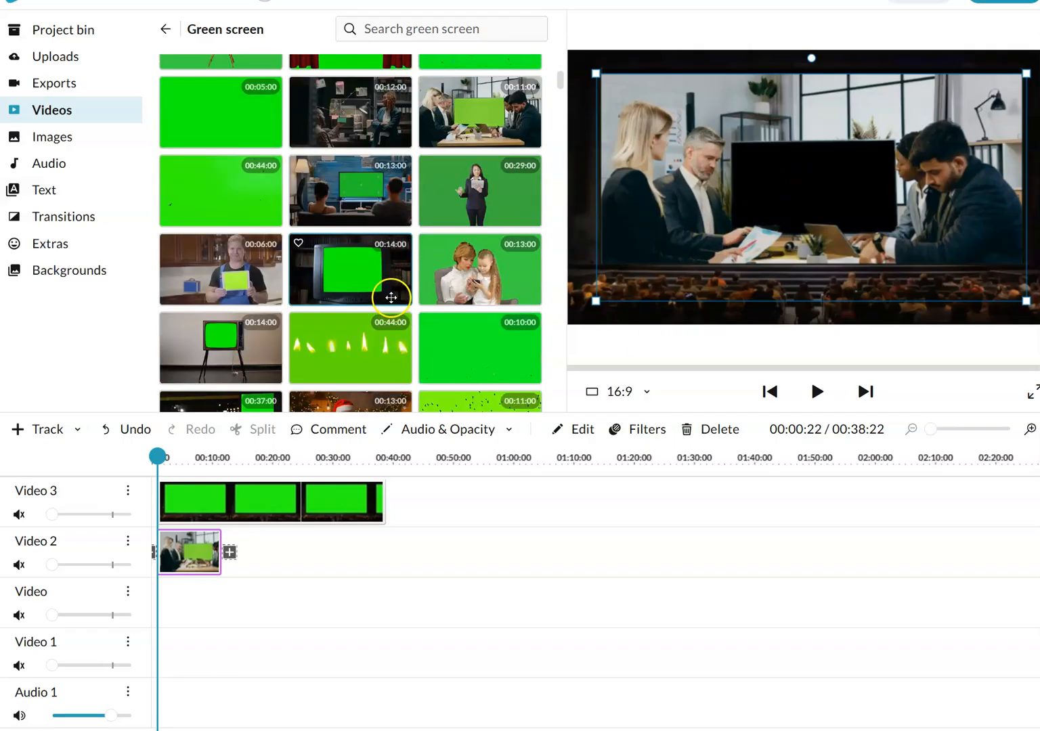
scroll(379, 319, down, 1)
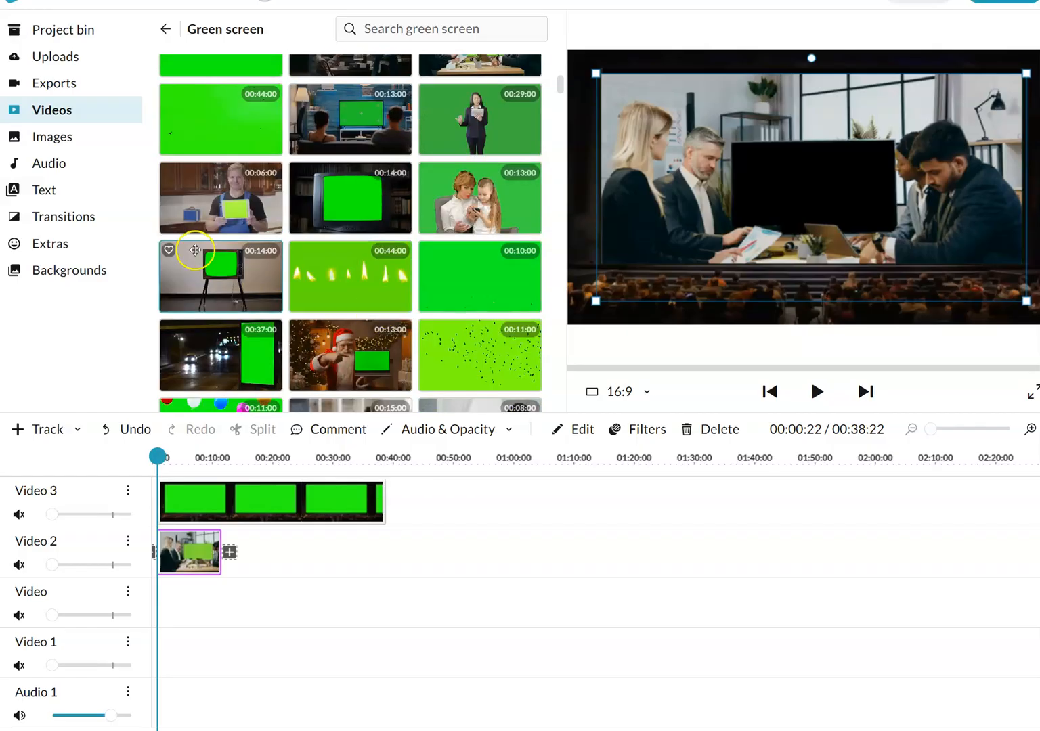
mouse_move(241, 214)
mouse_down()
mouse_move(231, 184)
mouse_move(344, 365)
mouse_move(315, 633)
mouse_move(239, 586)
mouse_move(290, 586)
mouse_move(238, 199)
mouse_up()
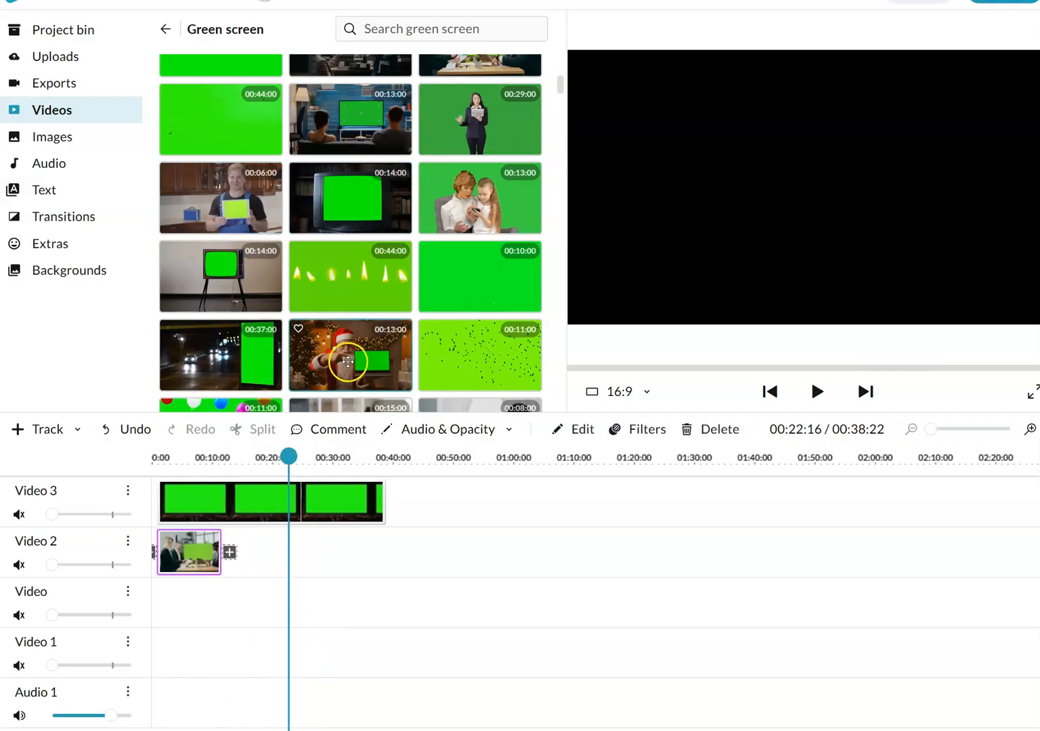
scroll(395, 325, down, 1)
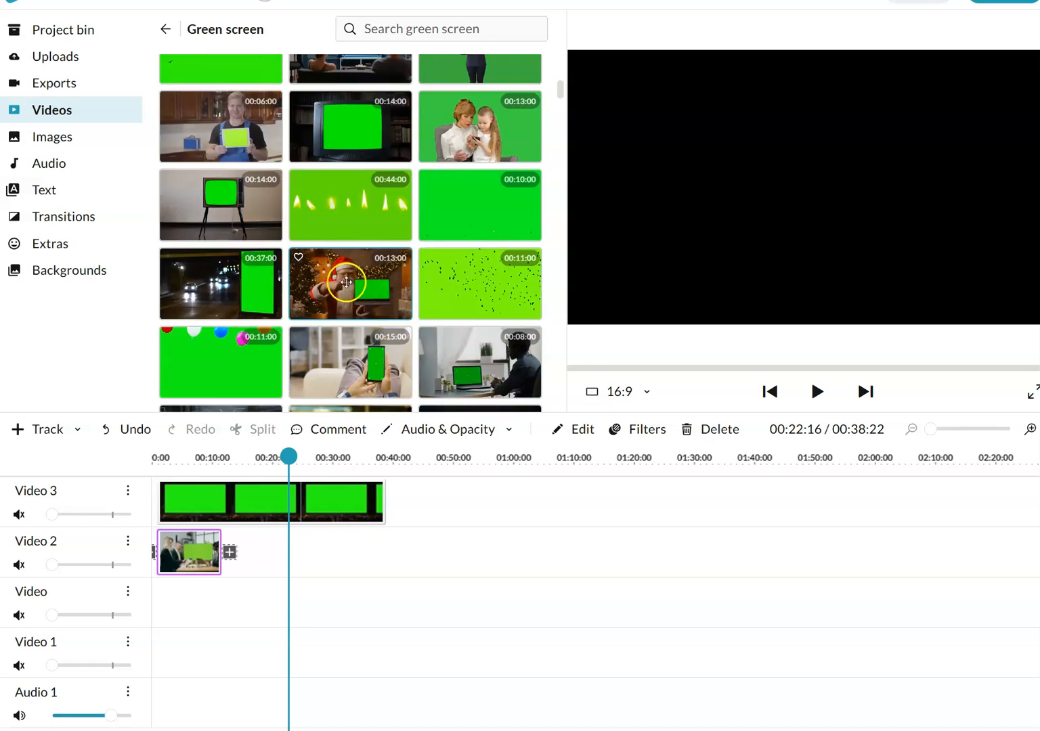
click(197, 556)
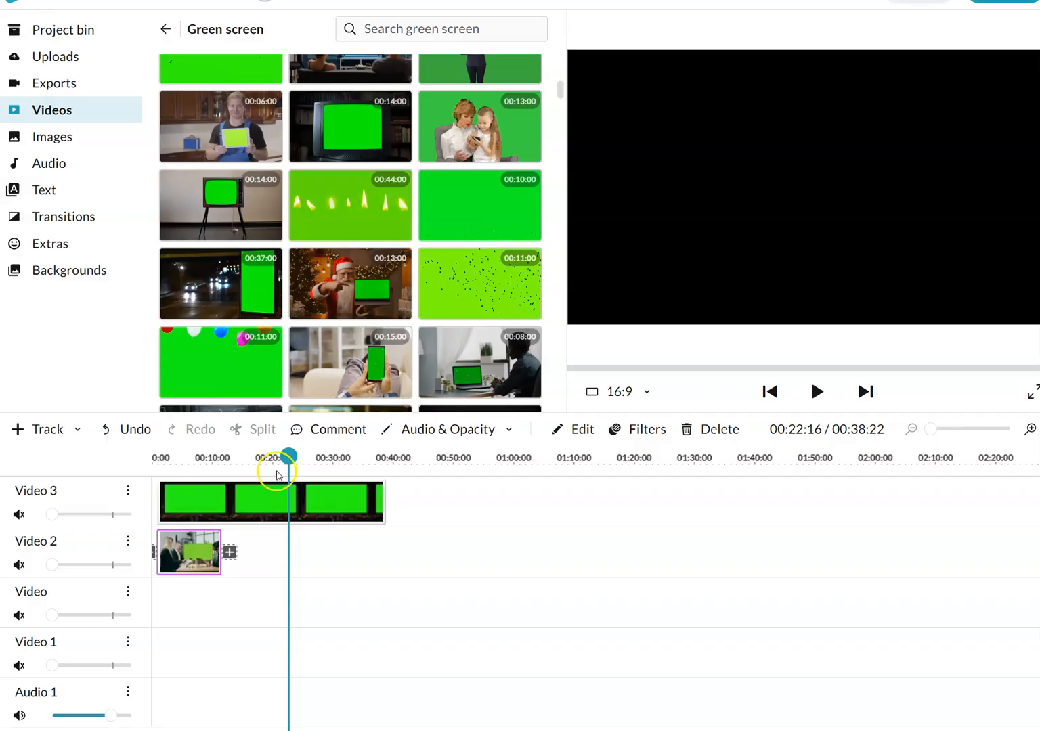
drag(359, 294, 174, 598)
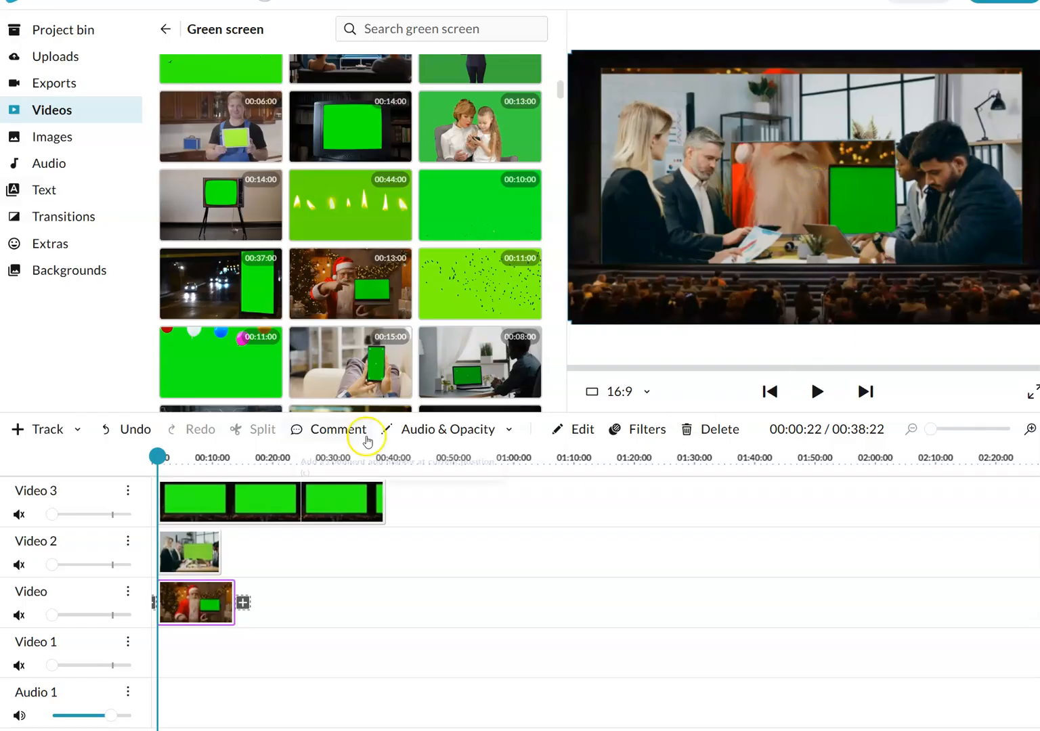
- Scale the Santa clip down to 0.35 and fit it inside the screen opening of the office meeting clip
double_click(183, 606)
mouse_move(136, 86)
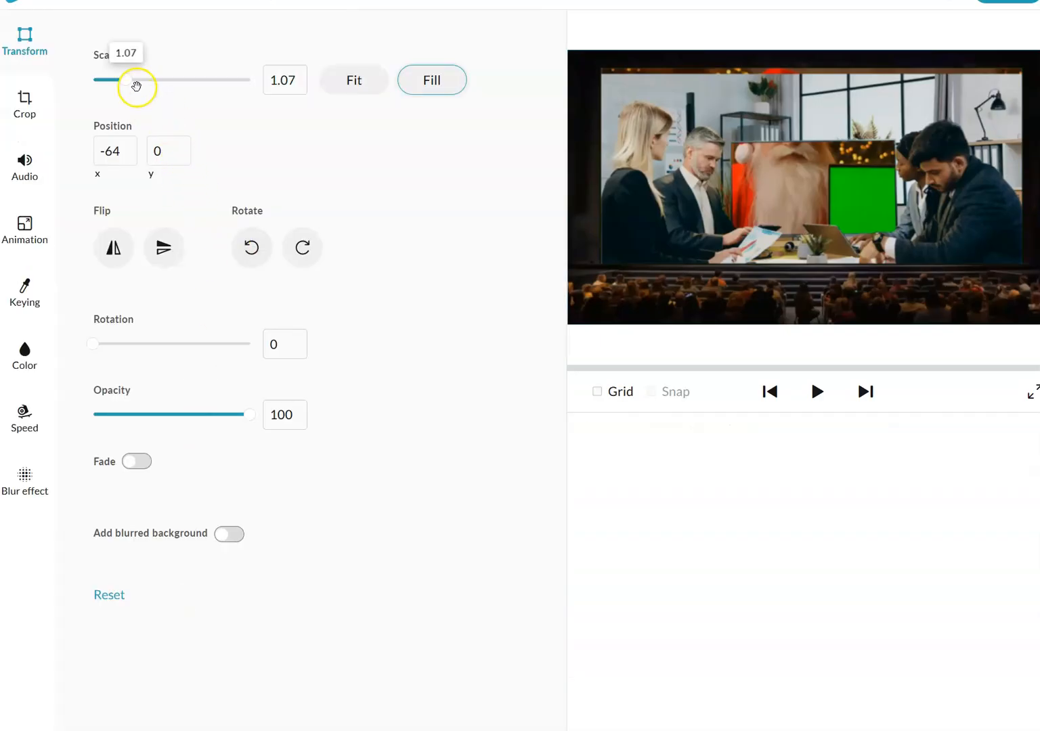
drag(131, 82, 122, 82)
click(634, 114)
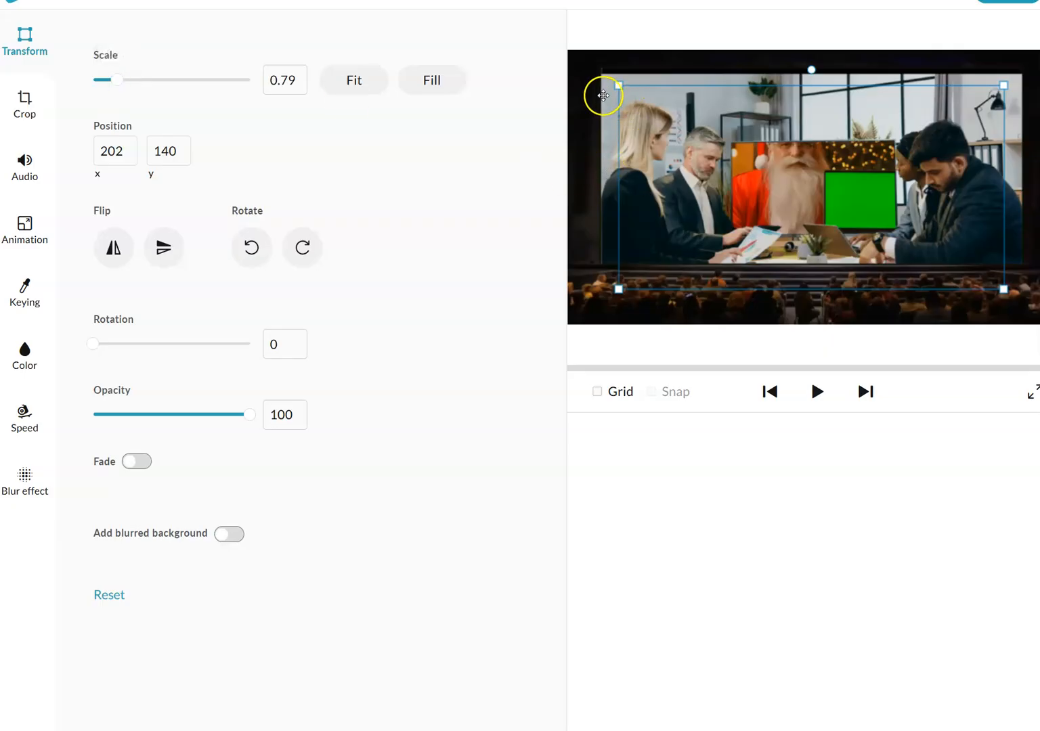
drag(618, 85, 725, 112)
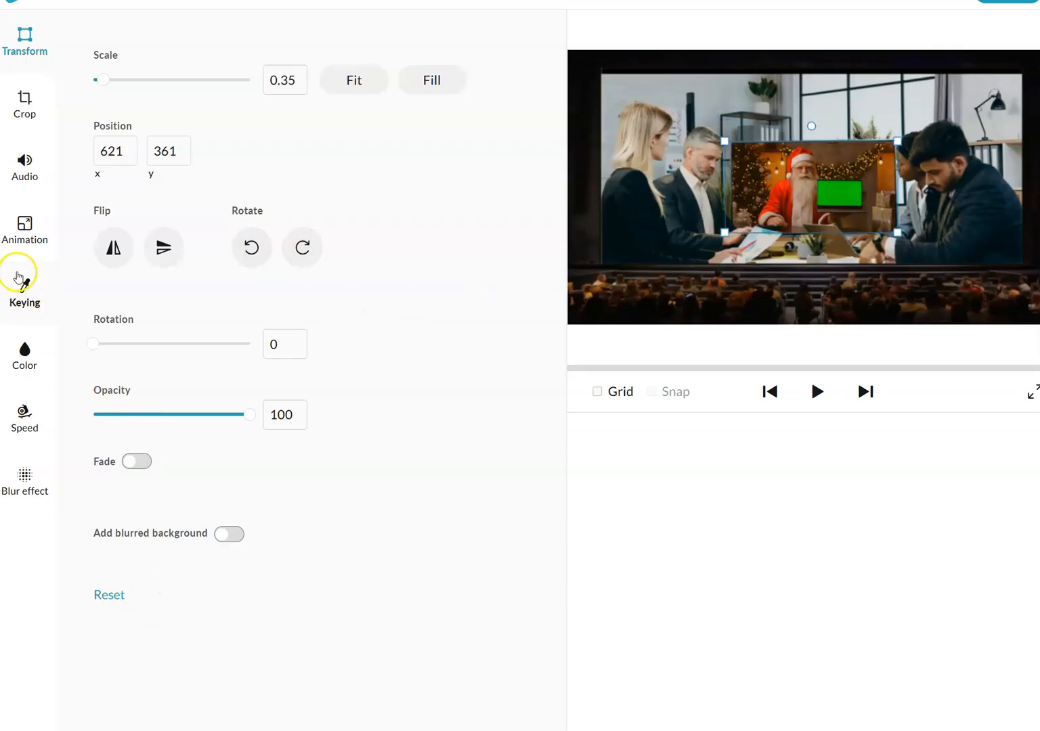
- Key out the Santa clip's green laptop screen color, 00bc00, and save the clip changes
click(32, 289)
click(240, 109)
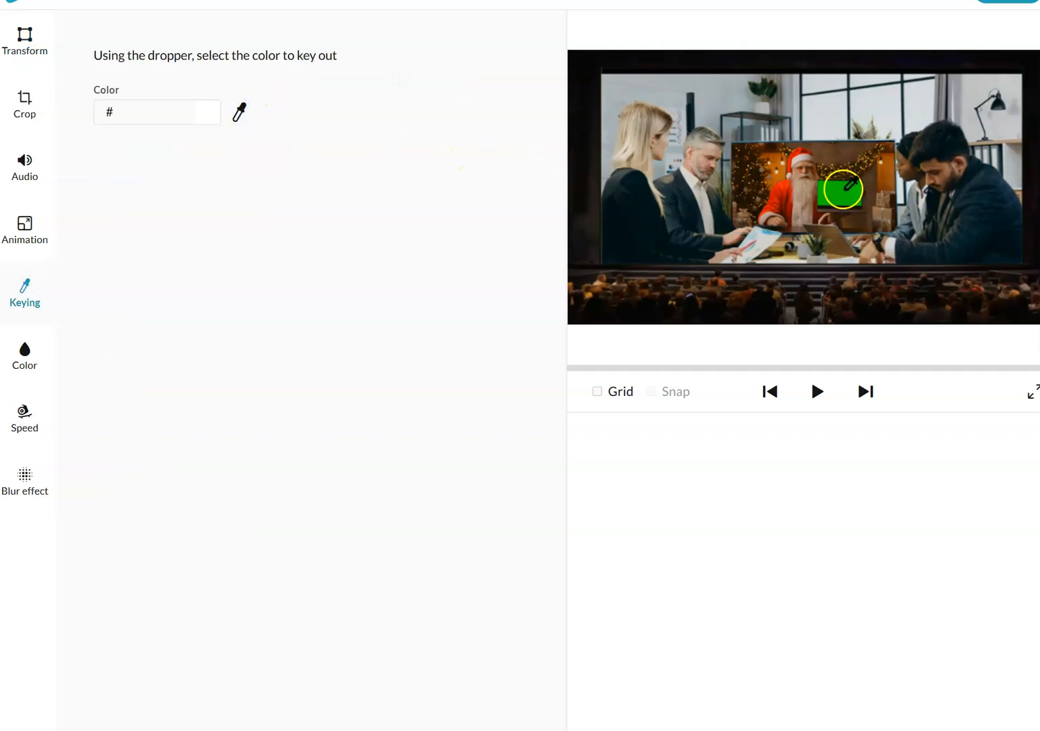
click(839, 188)
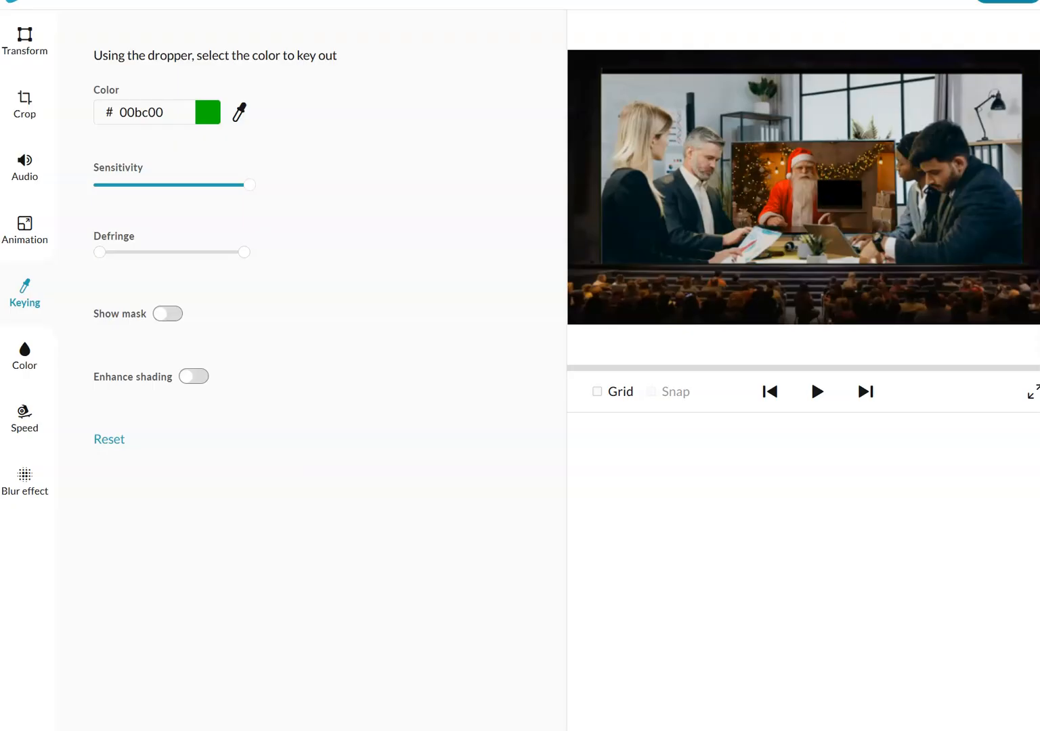
click(1006, 2)
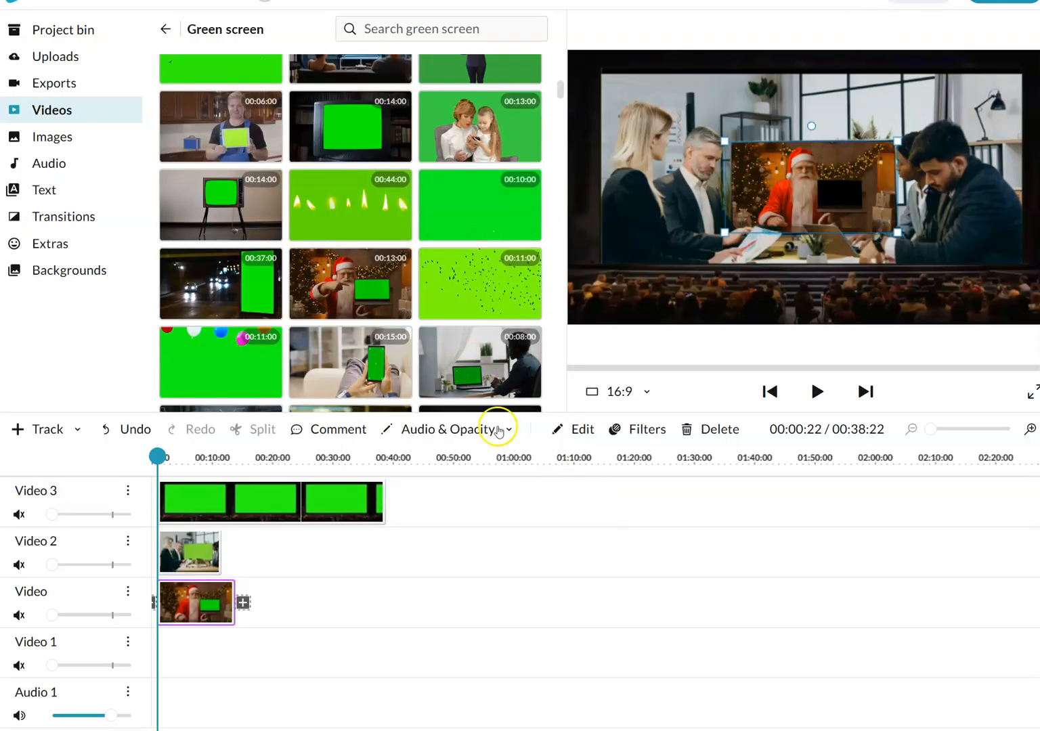
- Place the 12-second clip of hands holding a green-screen phone at the start of the Video 1 track
scroll(459, 361, down, 2)
scroll(459, 361, down, 3)
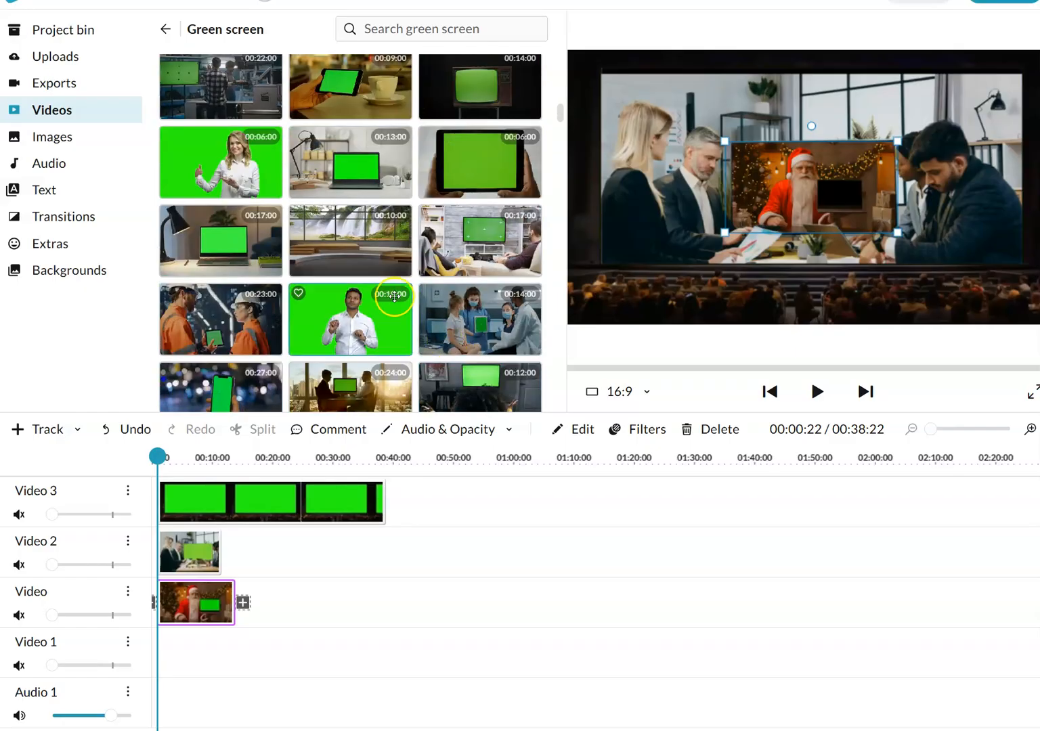
scroll(394, 296, down, 1)
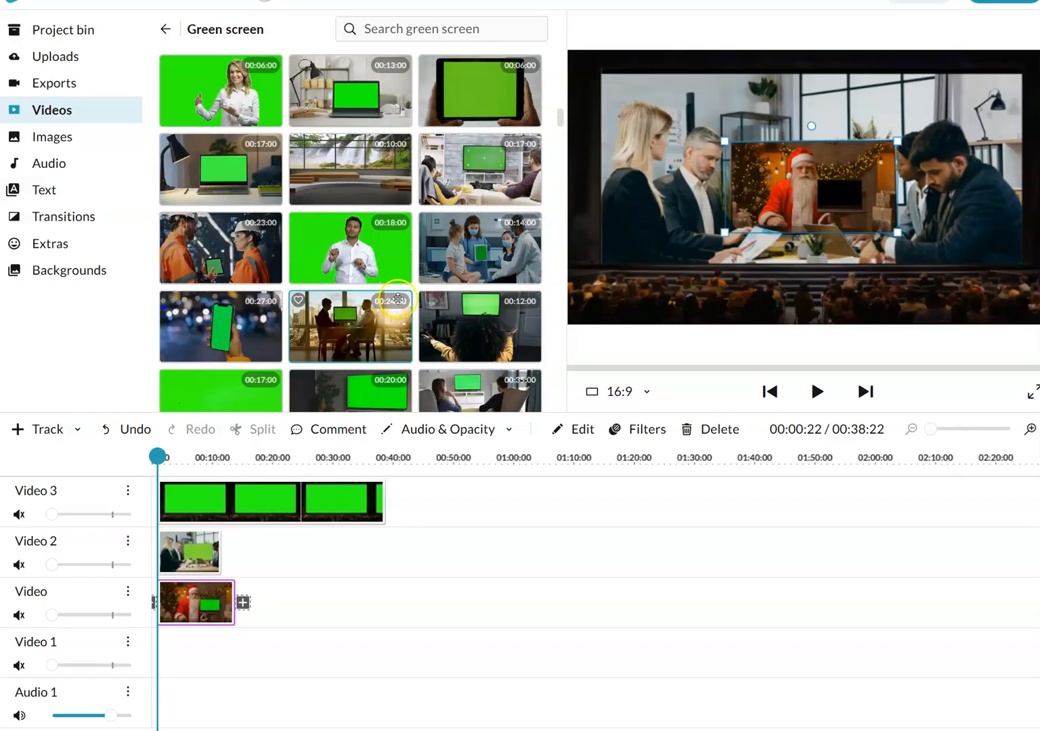
scroll(424, 292, down, 2)
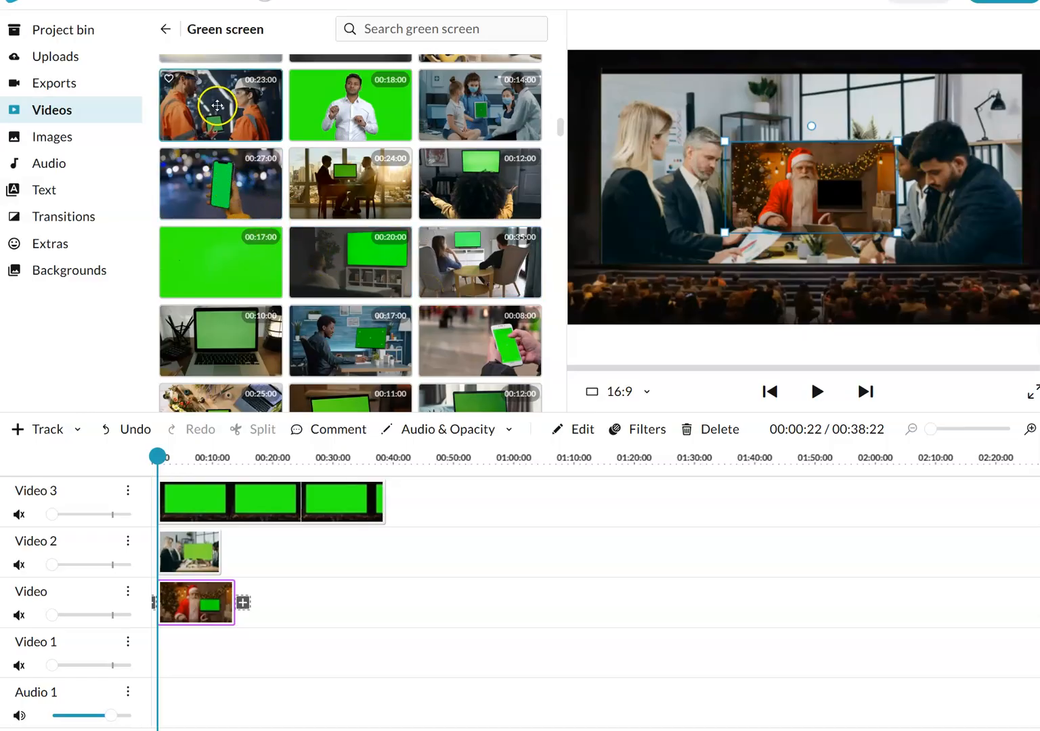
scroll(232, 110, down, 3)
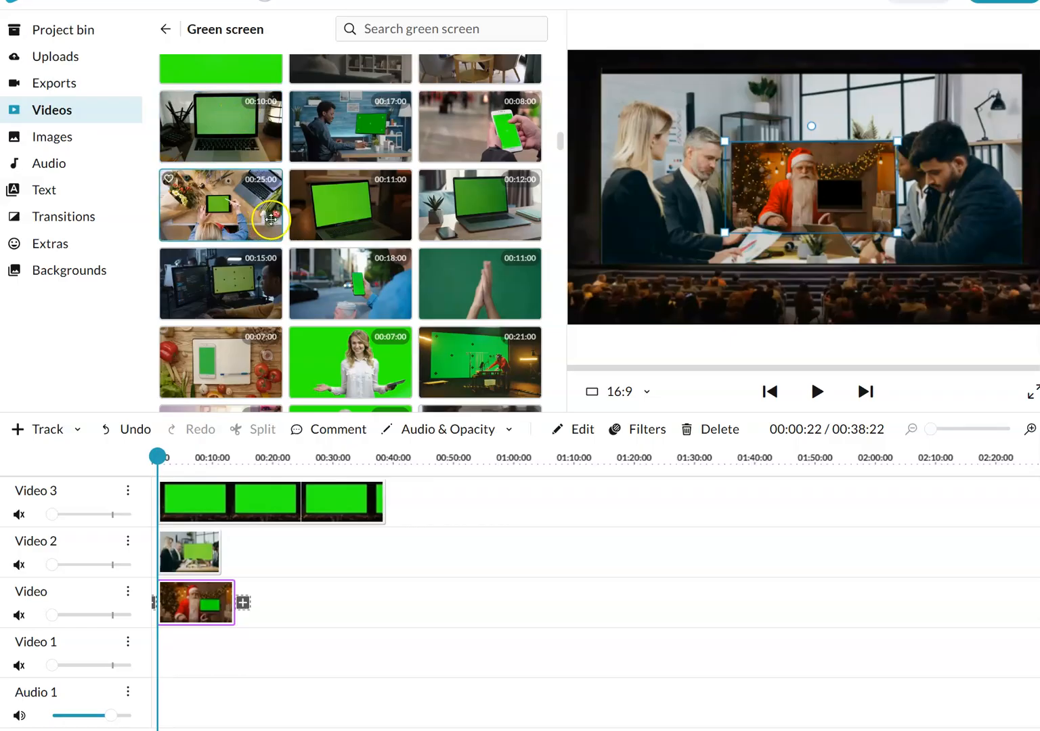
scroll(271, 219, down, 1)
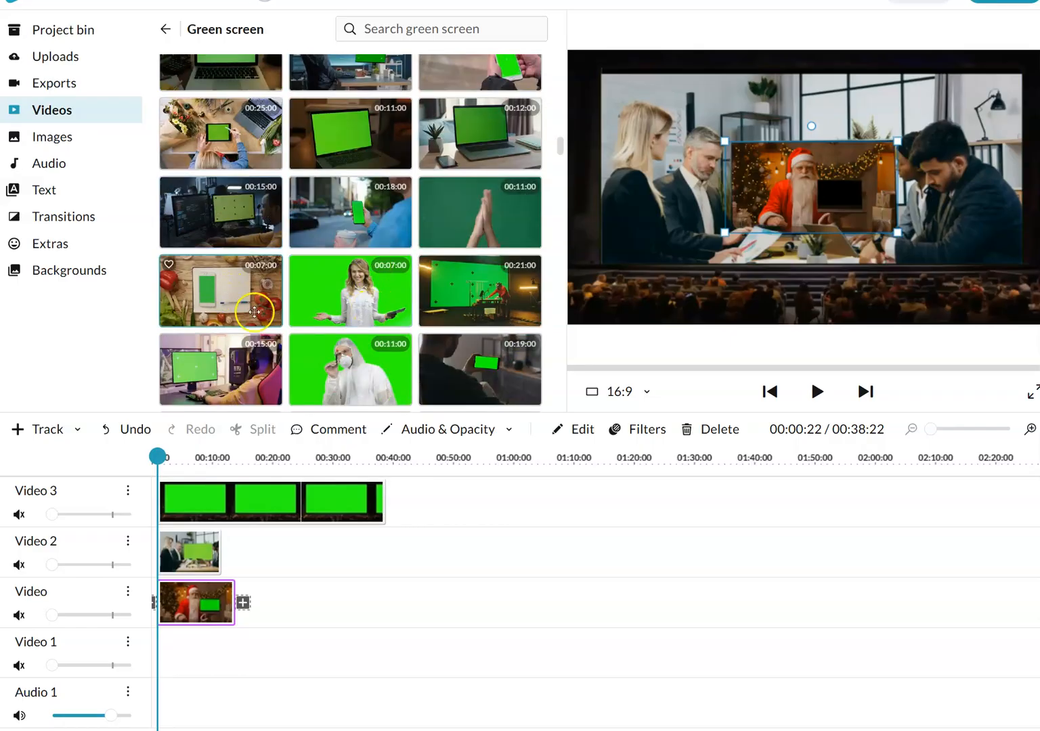
scroll(257, 284, down, 4)
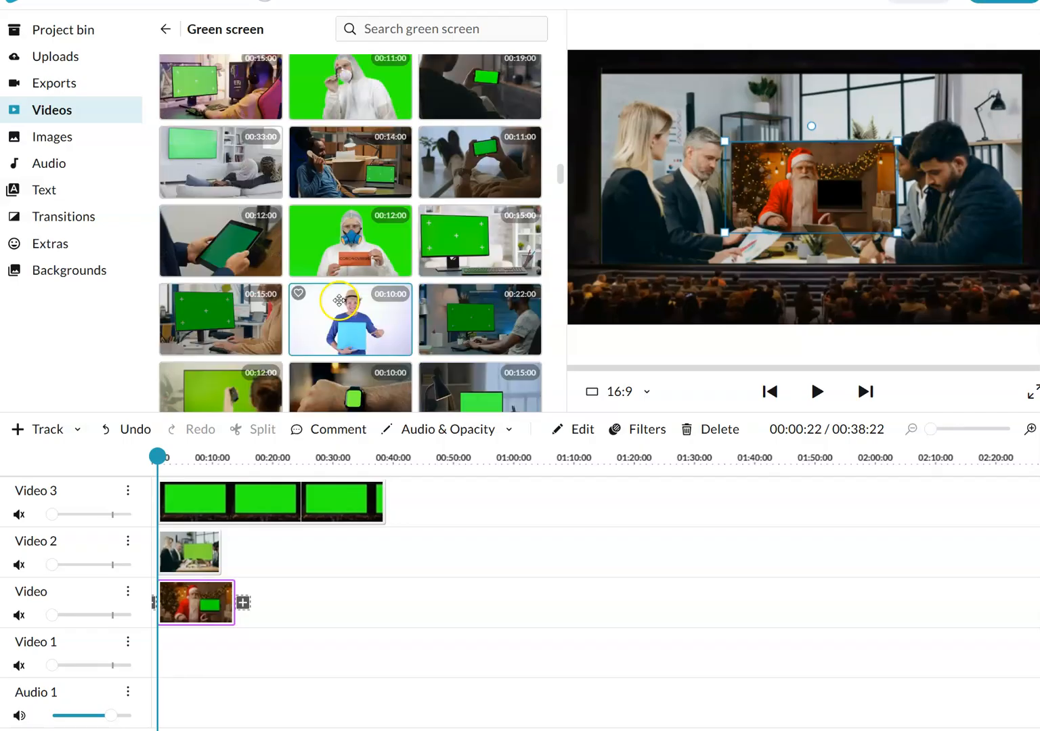
scroll(317, 298, down, 3)
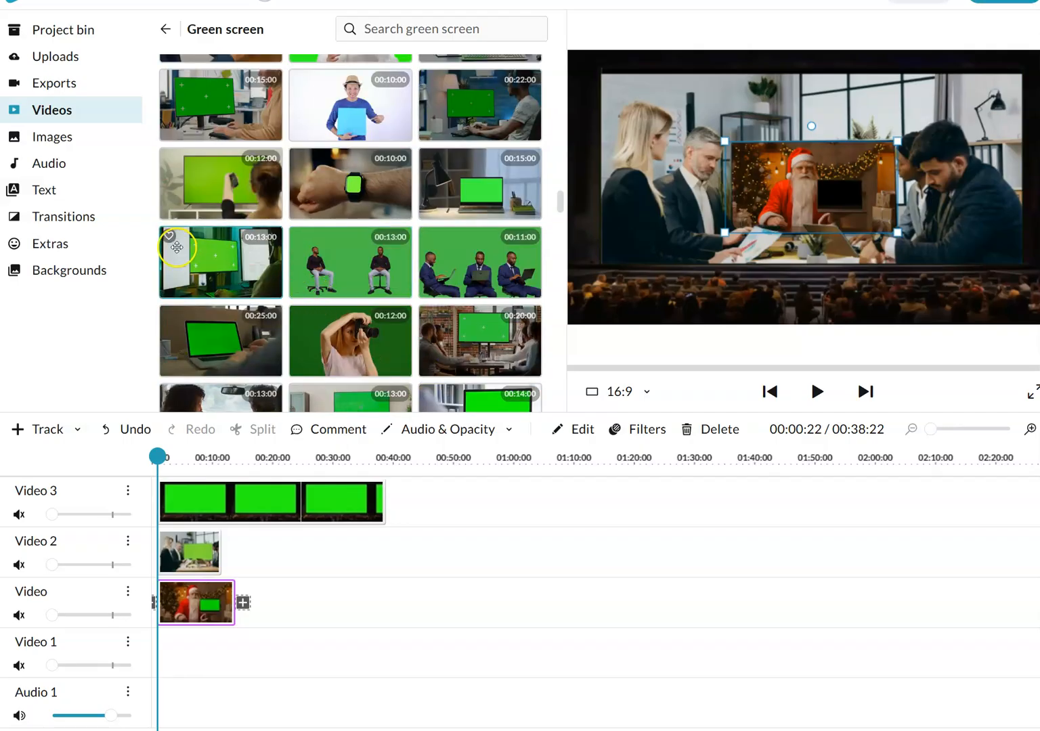
scroll(346, 293, down, 1)
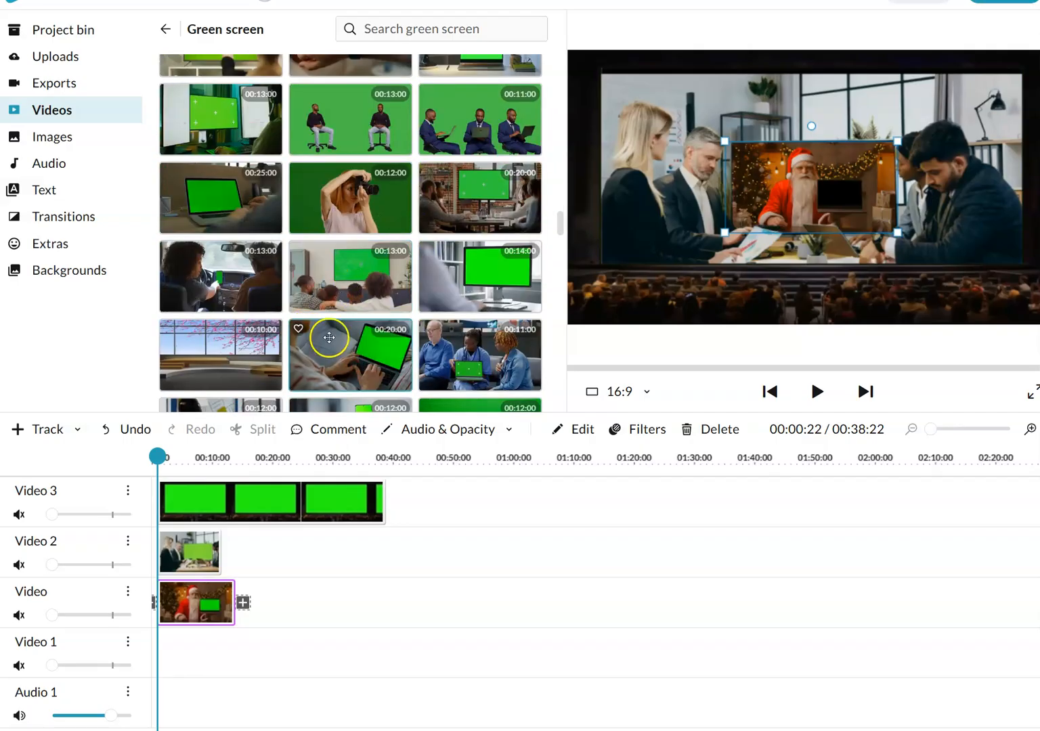
scroll(414, 318, down, 3)
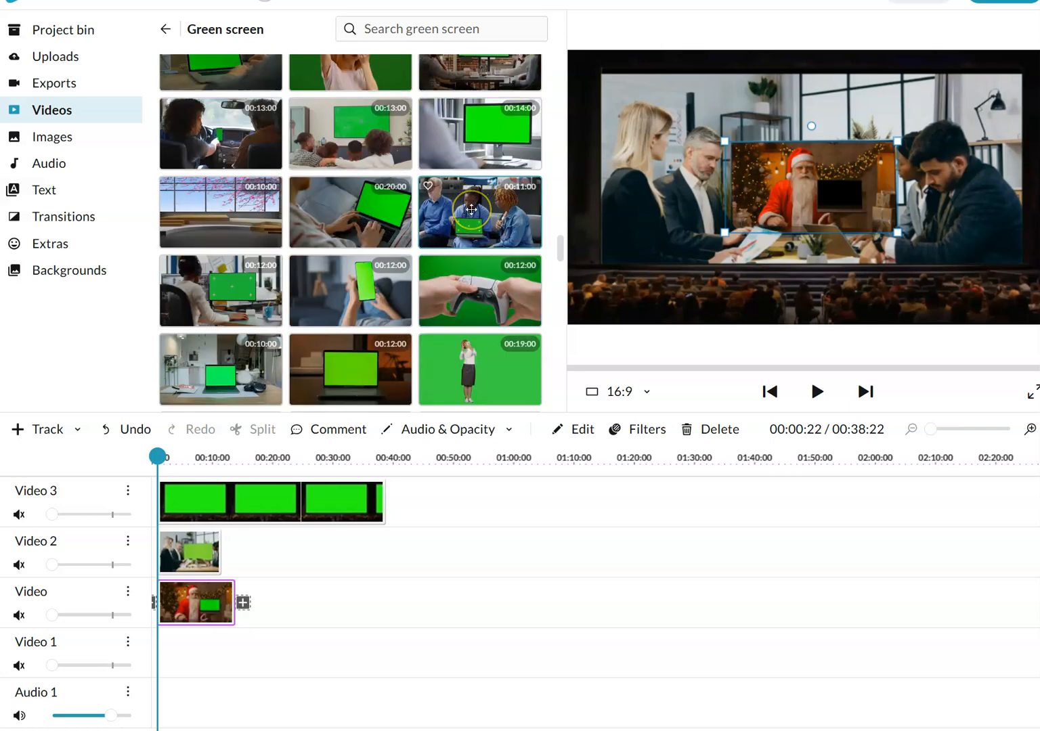
drag(360, 283, 174, 642)
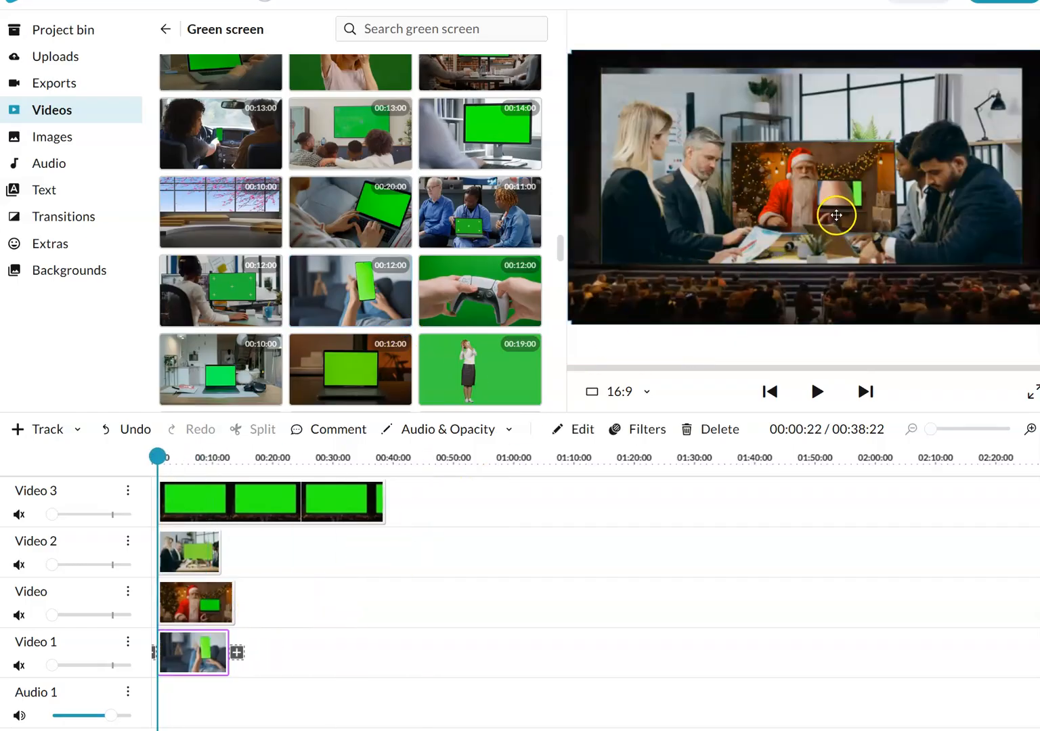
double_click(201, 648)
drag(119, 68, 122, 80)
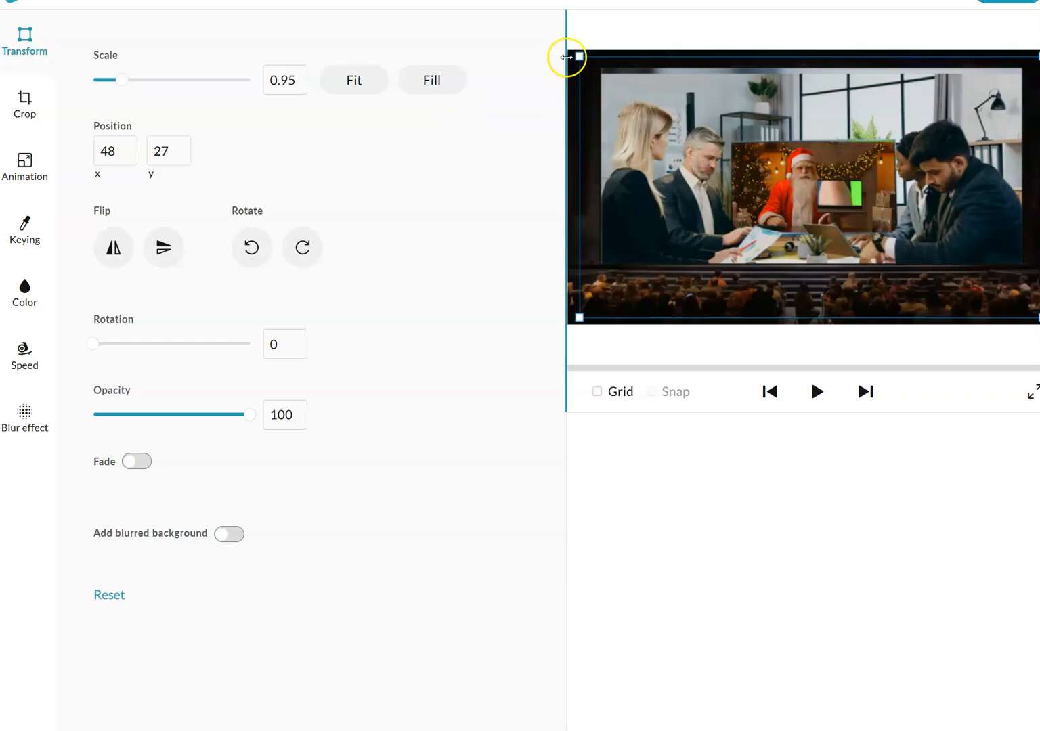
drag(580, 55, 781, 117)
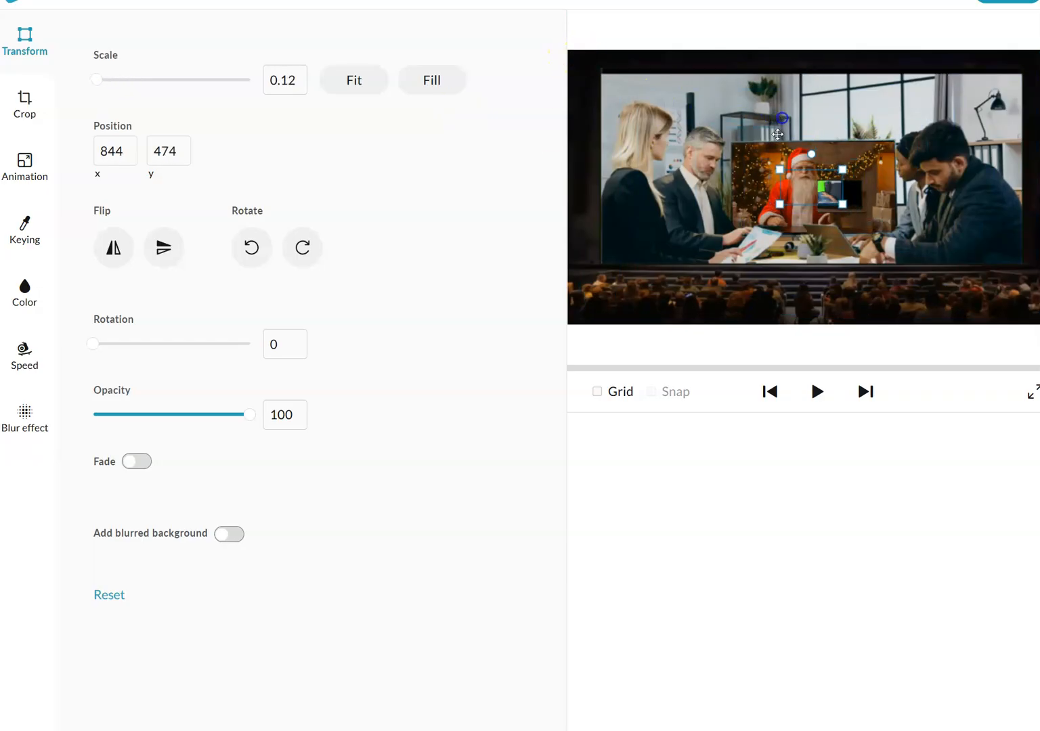
drag(784, 172, 873, 213)
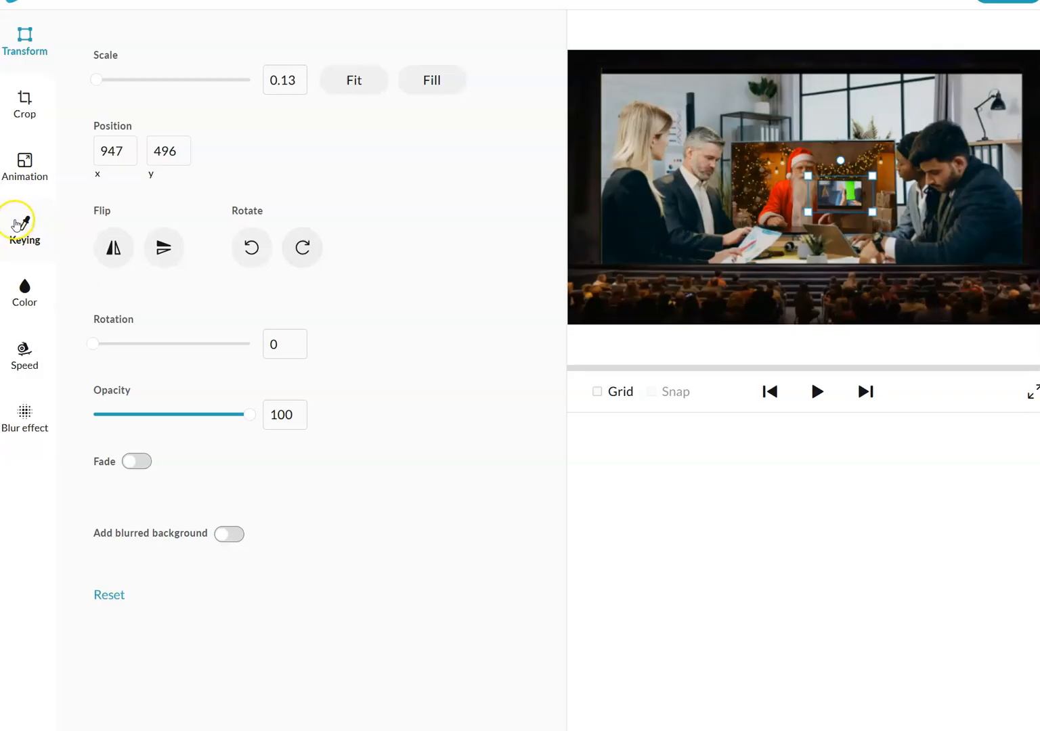
- Key out the green phone screen in the phone clip by sampling its color, and save the clip changes
click(36, 234)
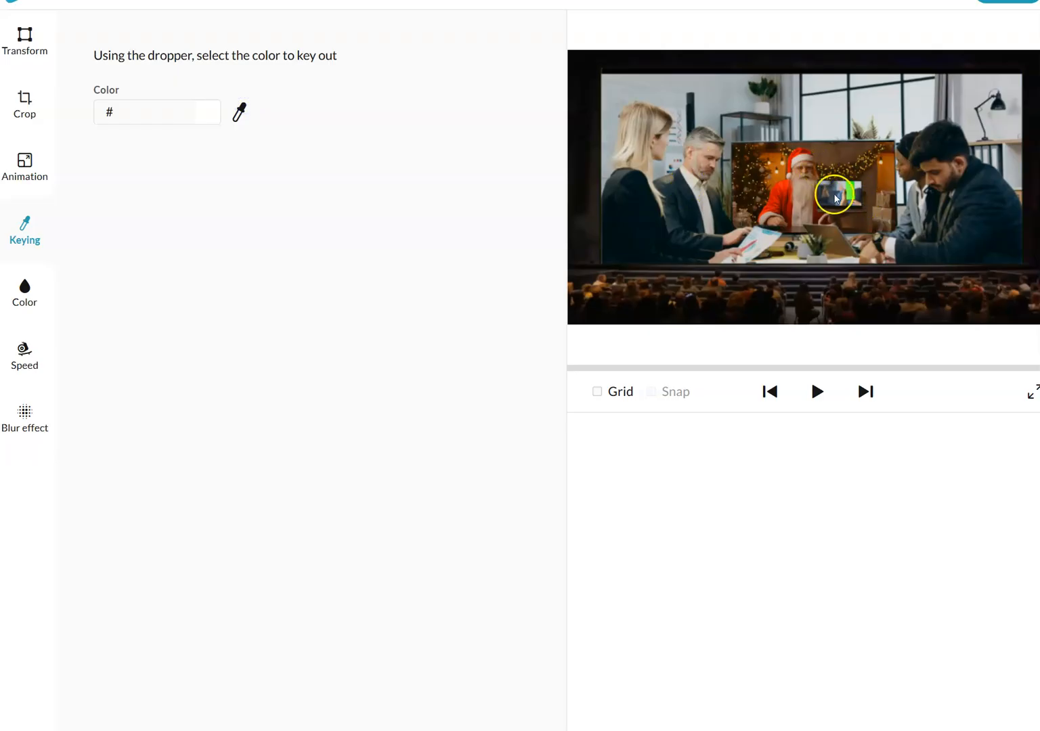
click(239, 113)
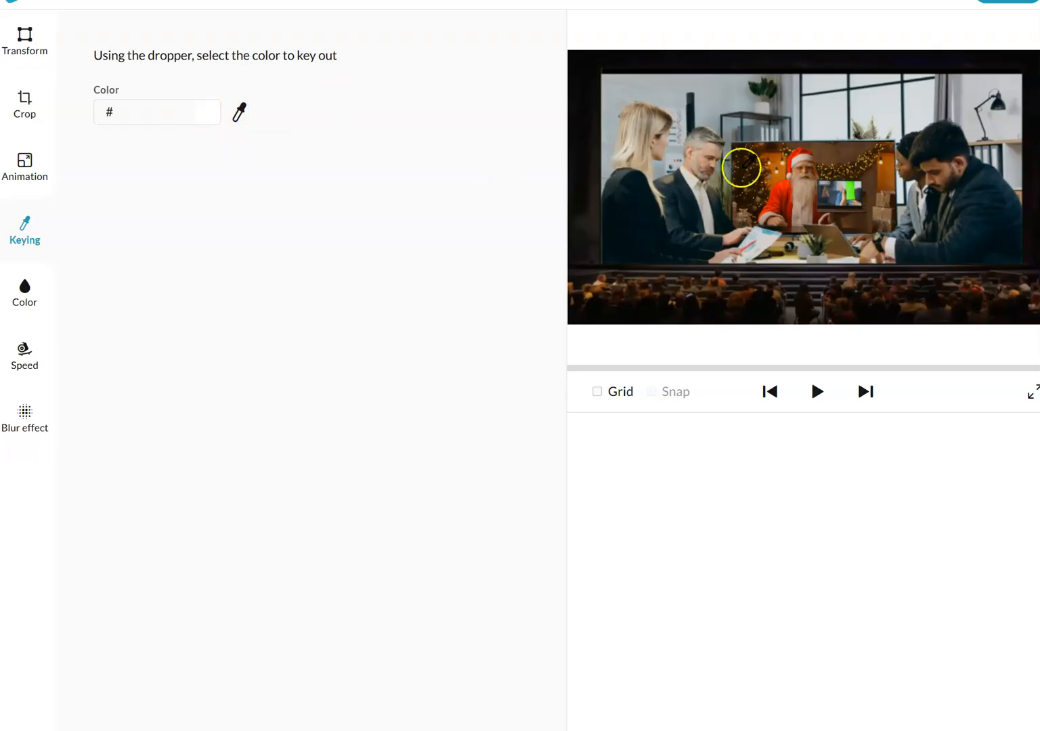
click(849, 192)
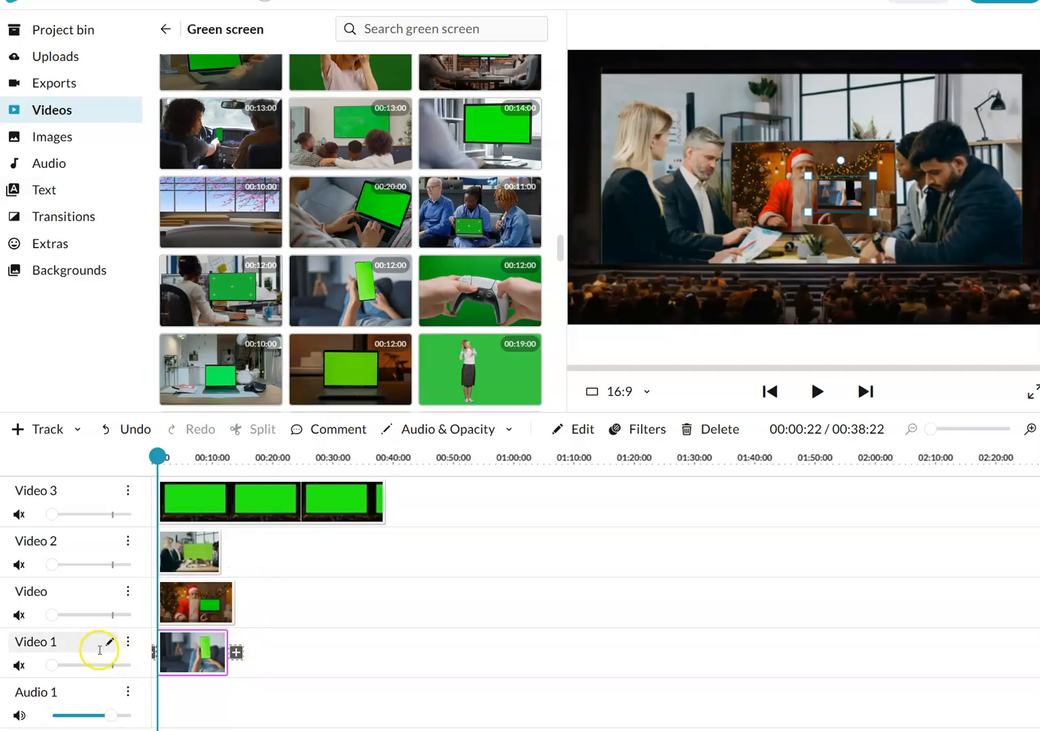
- Add a video track and shift all four clips up one track, starting at the beginning of the timeline
click(45, 436)
click(61, 459)
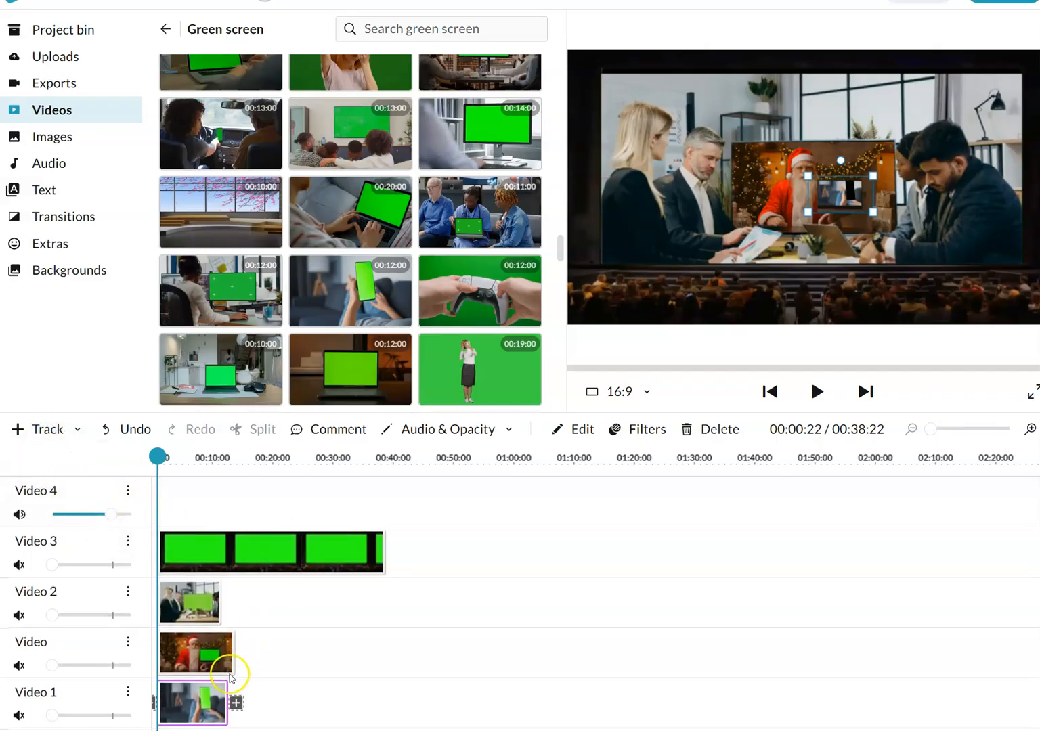
drag(274, 704, 175, 512)
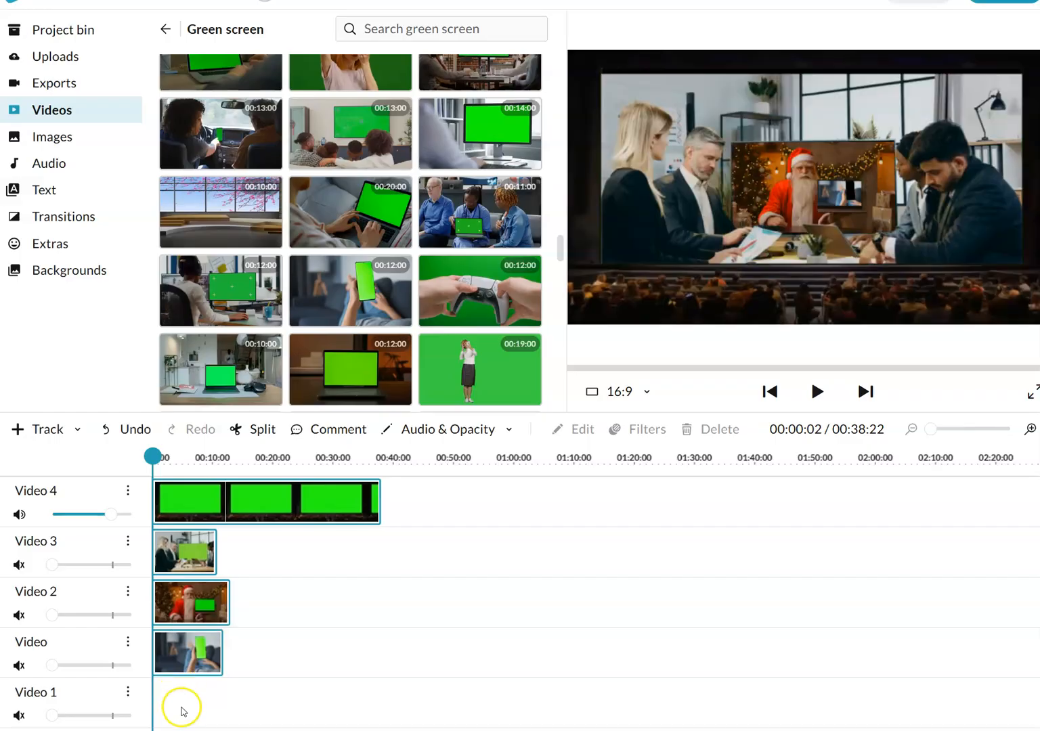
- Search the stock videos for person and place the 10-second clip of the woman in white at the start of the Video 1 track
click(77, 111)
scroll(242, 122, up, 12)
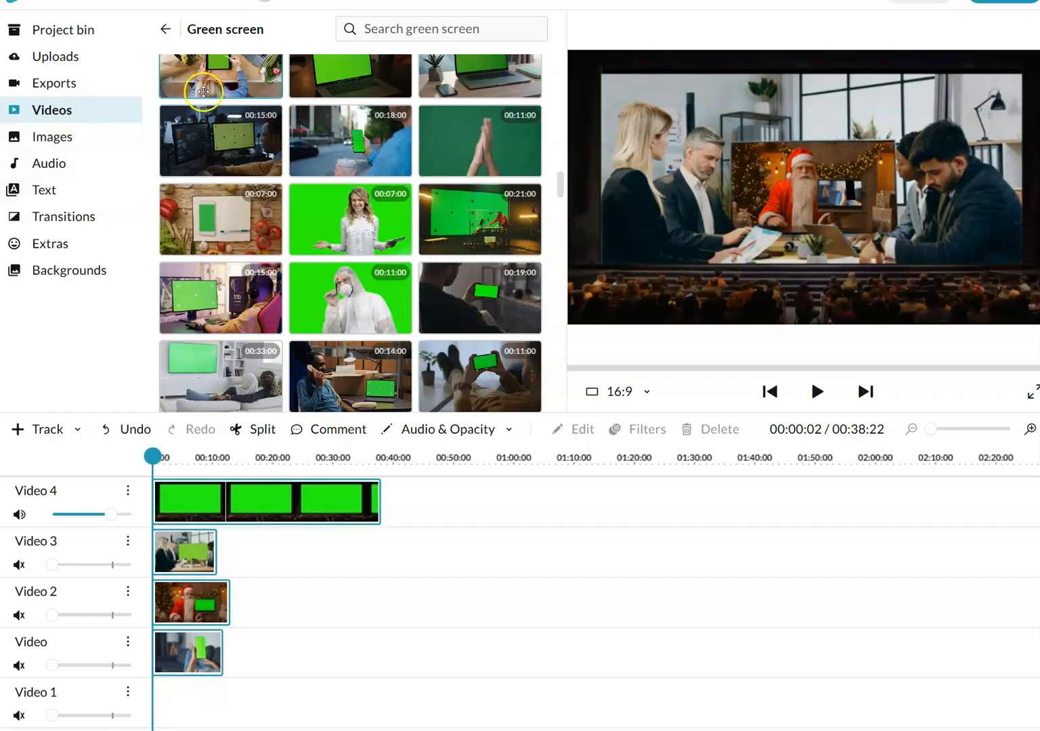
click(166, 31)
click(476, 30)
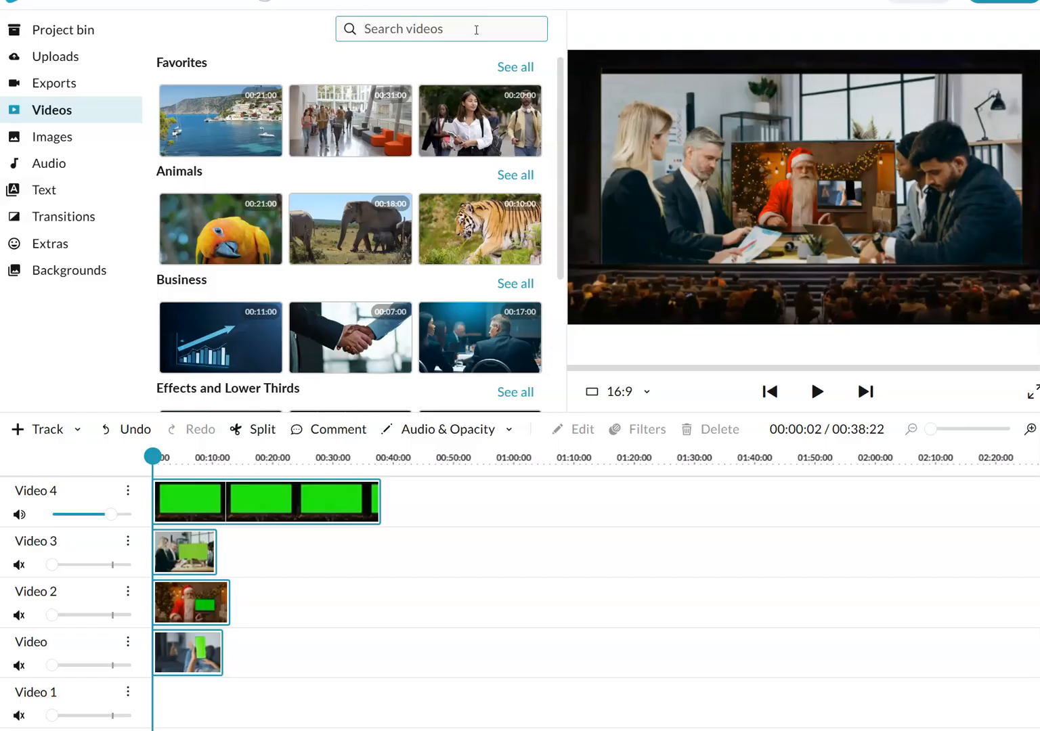
text(person)
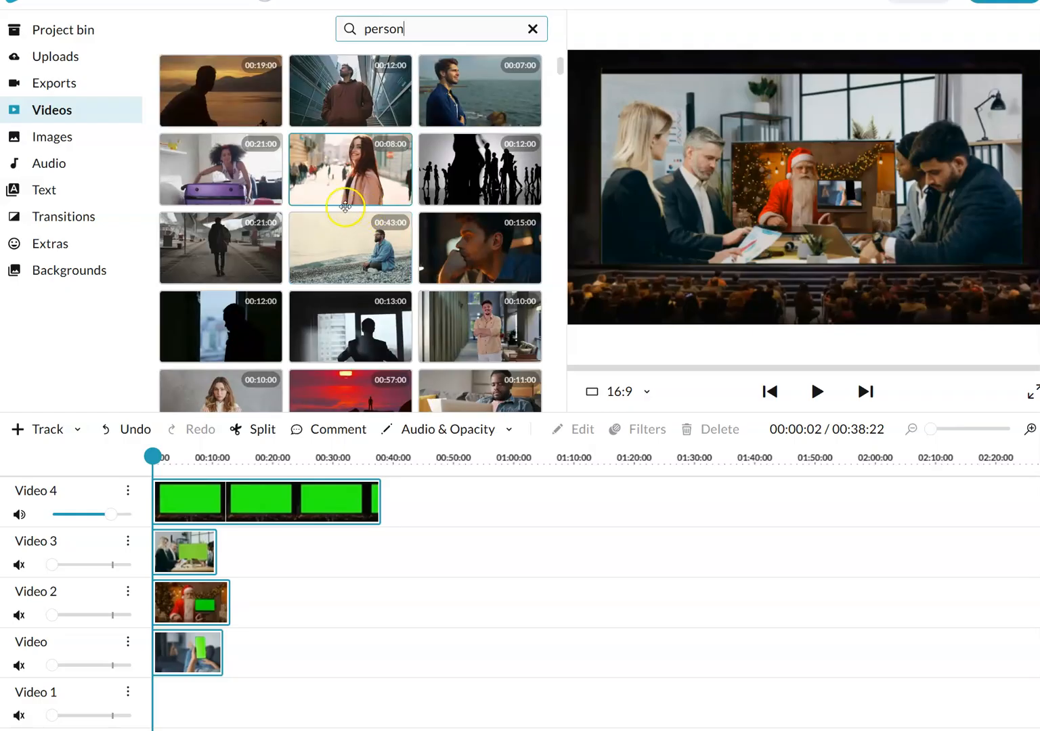
scroll(352, 216, down, 3)
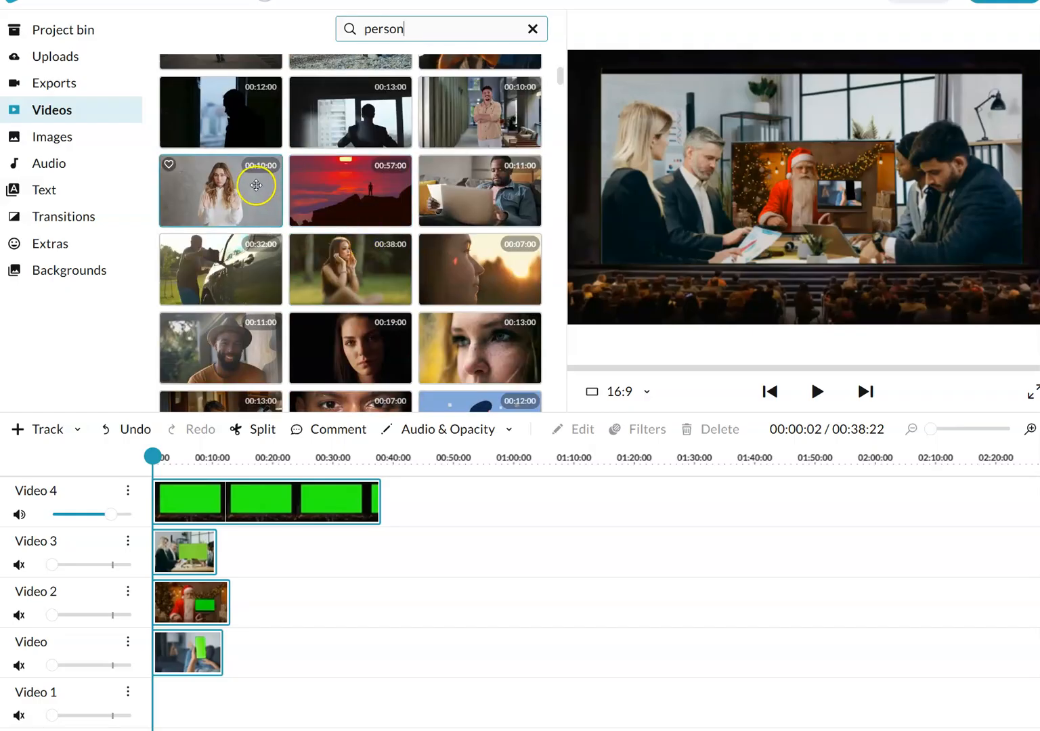
drag(220, 194, 164, 698)
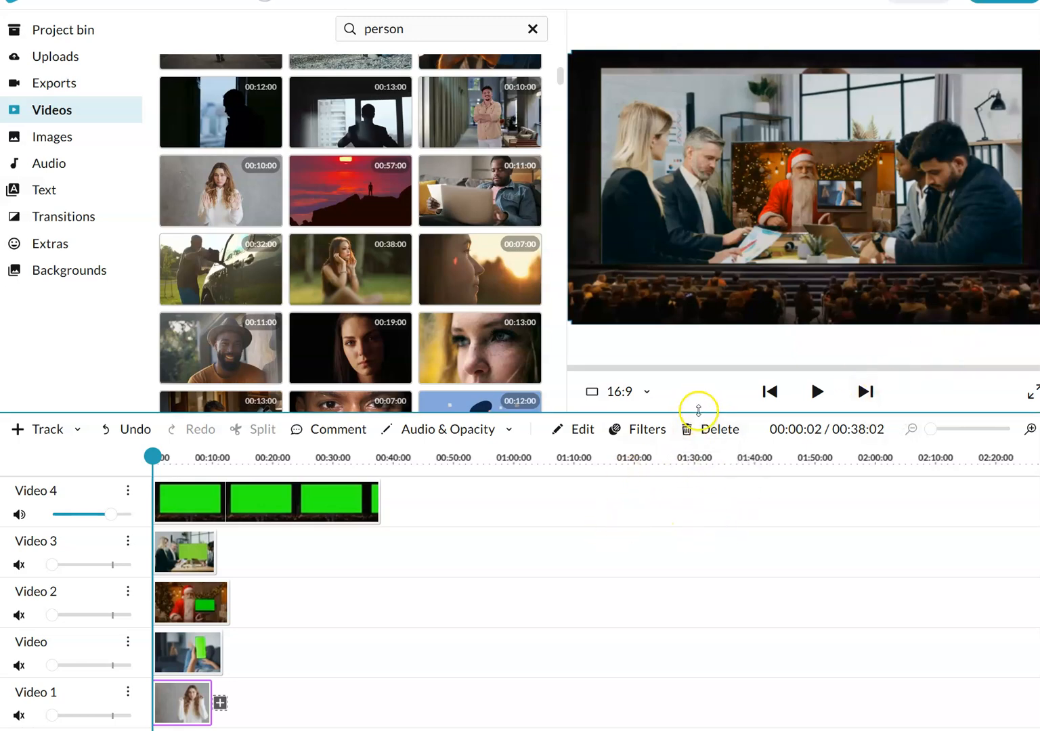
- Clear the person search, enlarge the preview area, and open the woman clip on the Video 1 track for editing
drag(699, 411, 704, 470)
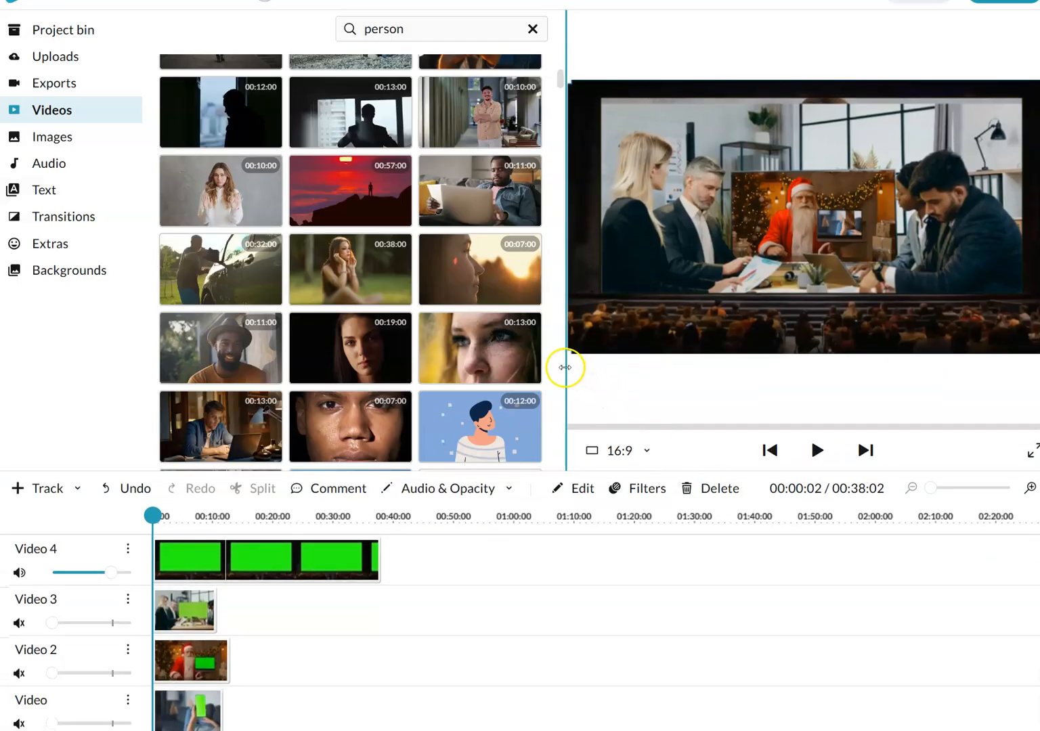
click(534, 30)
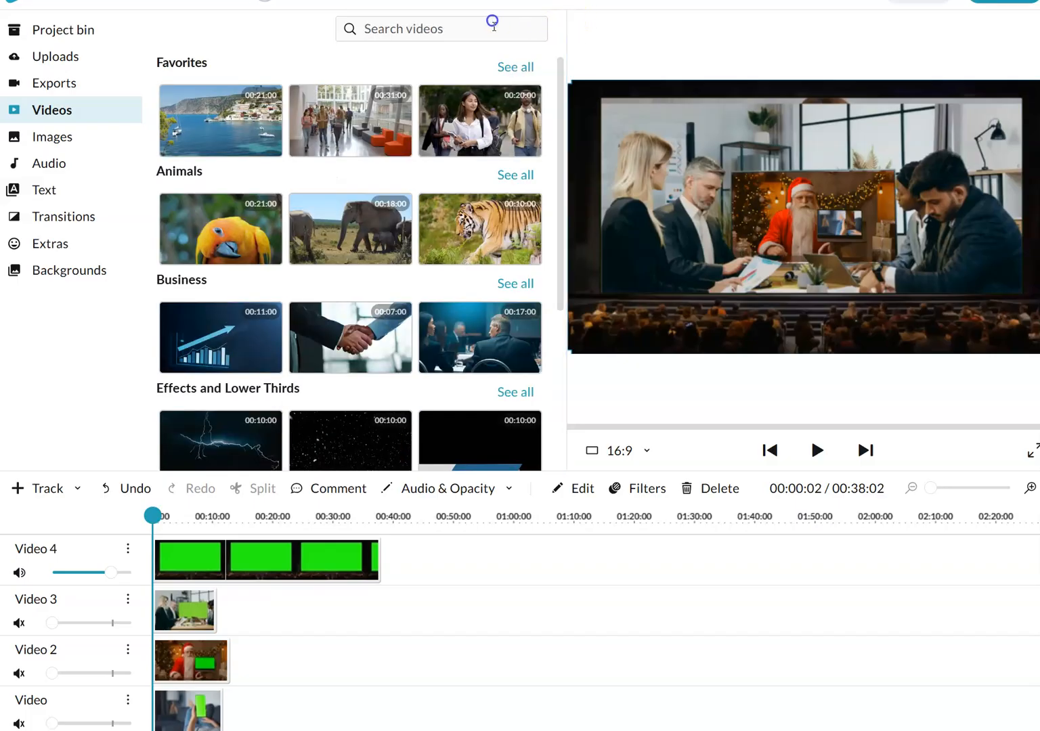
scroll(284, 644, down, 1)
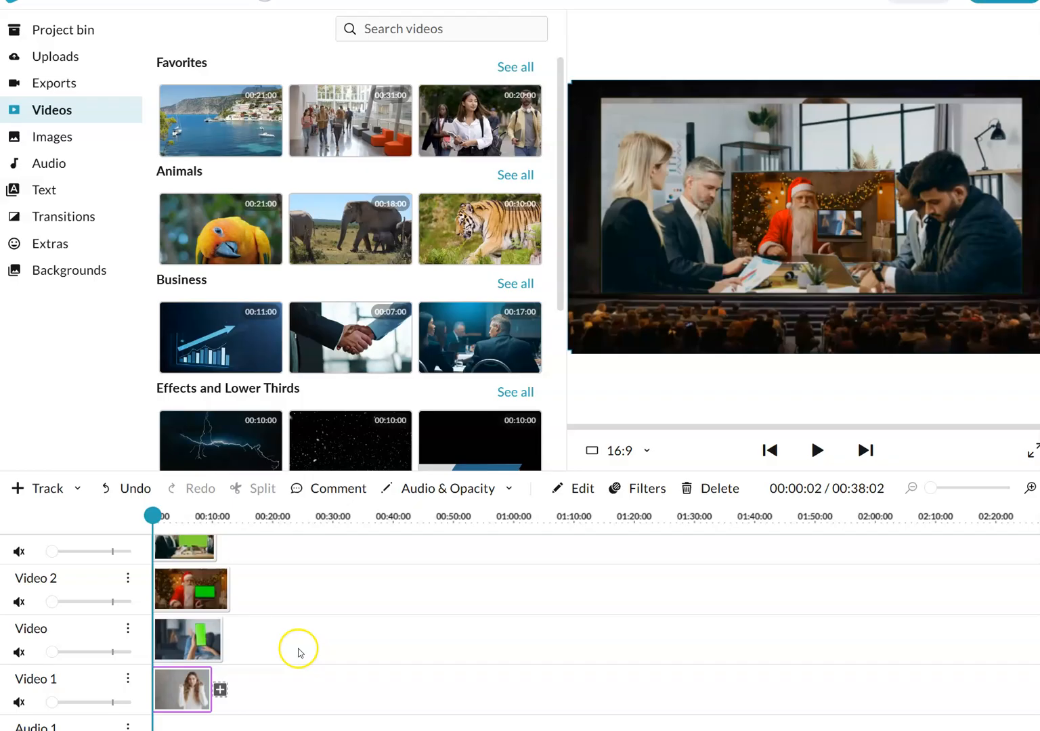
double_click(197, 690)
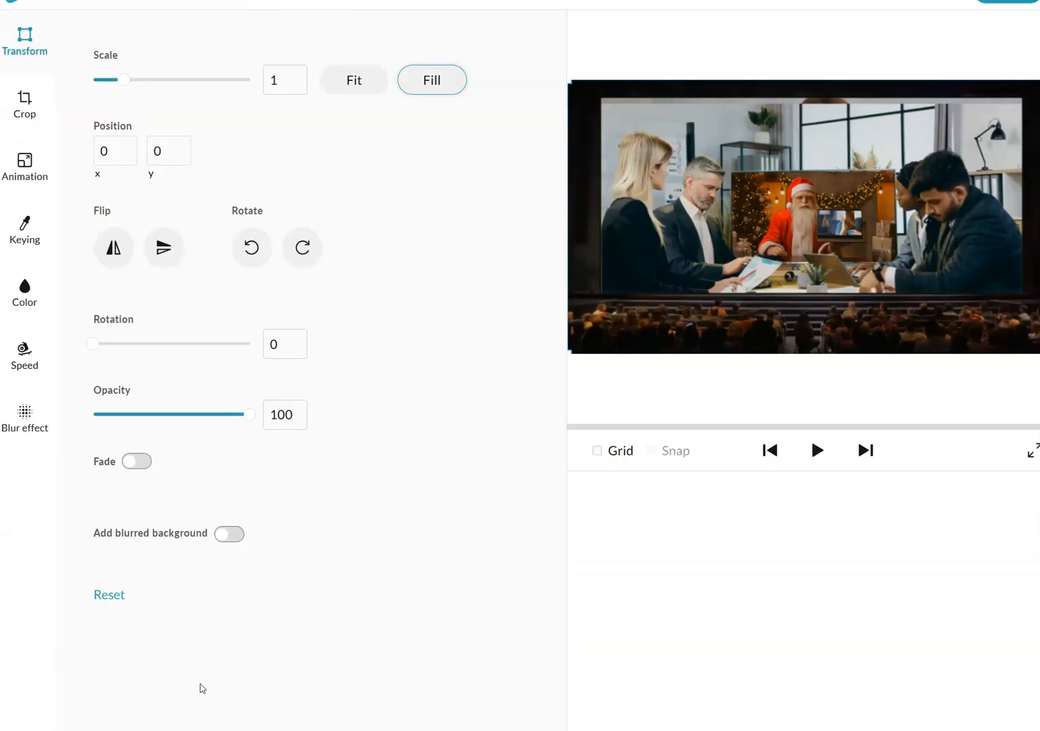
- Try to enlarge the woman clip to a scale of 2.49 and shift it down behind the phone opening
mouse_move(124, 78)
mouse_down()
mouse_move(166, 83)
mouse_move(139, 77)
mouse_up()
drag(160, 78, 172, 77)
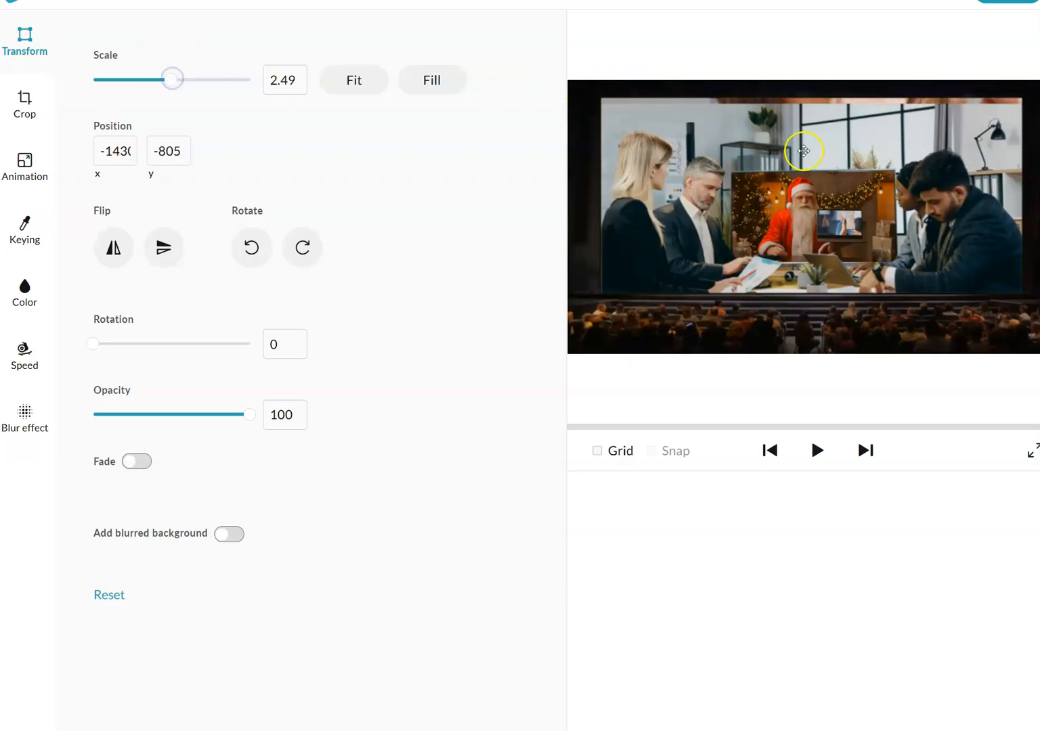
drag(814, 114, 830, 238)
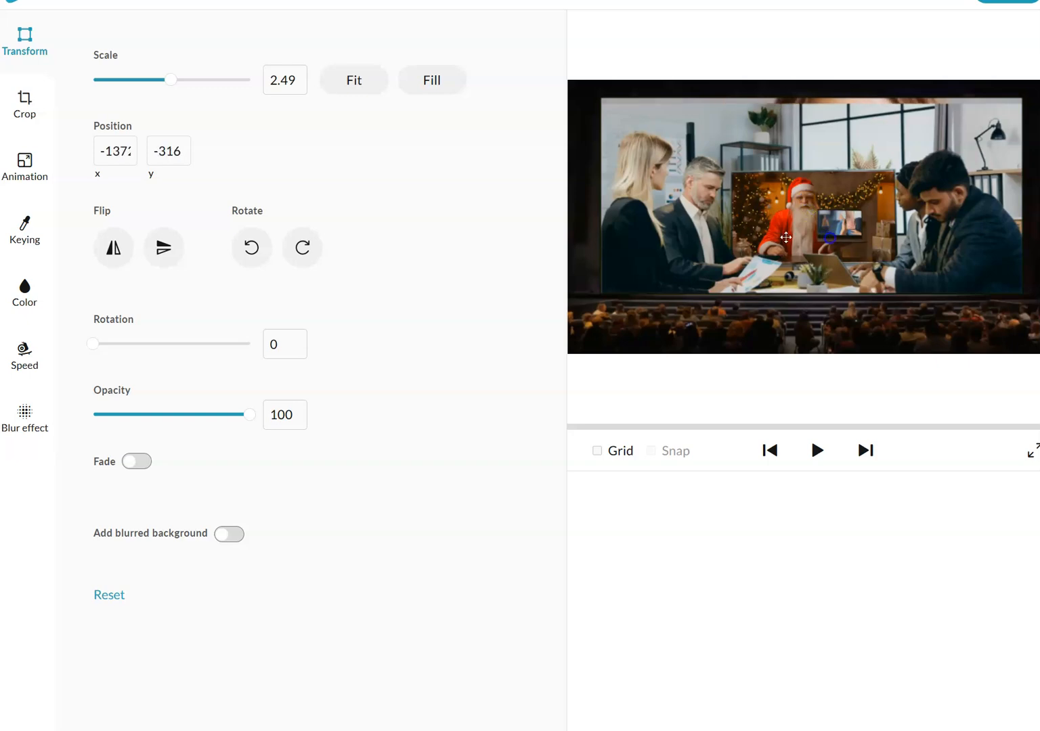
- Shrink the woman clip and position it so she appears inside the phone screen opening, and save the clip changes
drag(172, 78, 103, 75)
drag(789, 274, 826, 193)
drag(922, 197, 857, 223)
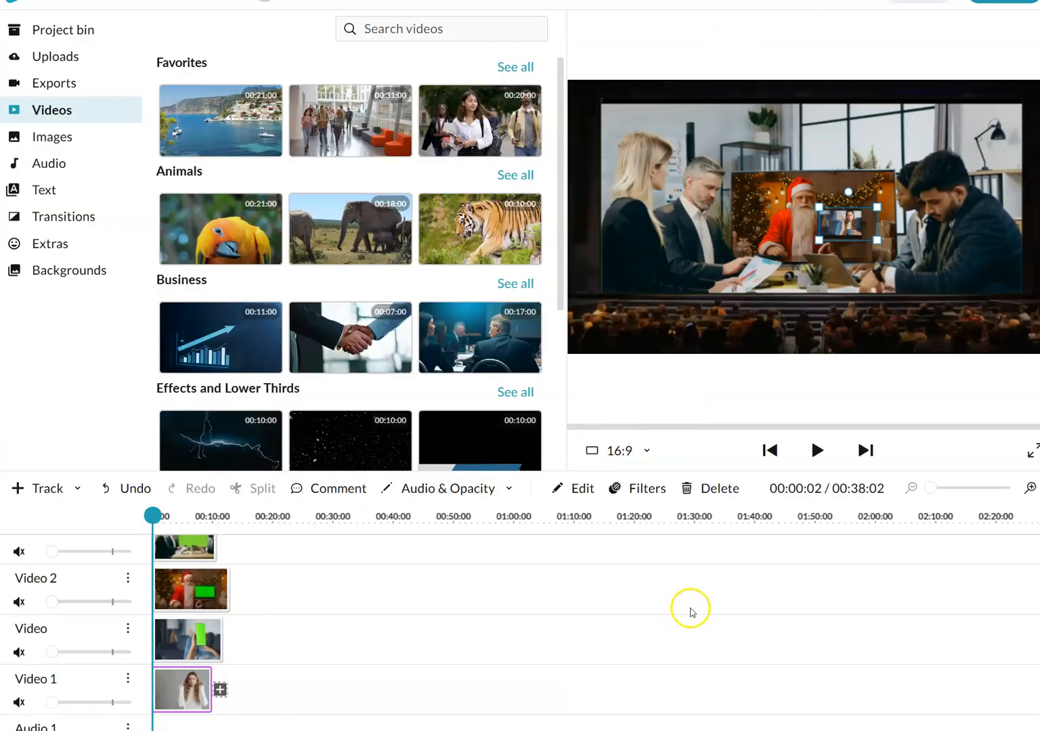
click(689, 608)
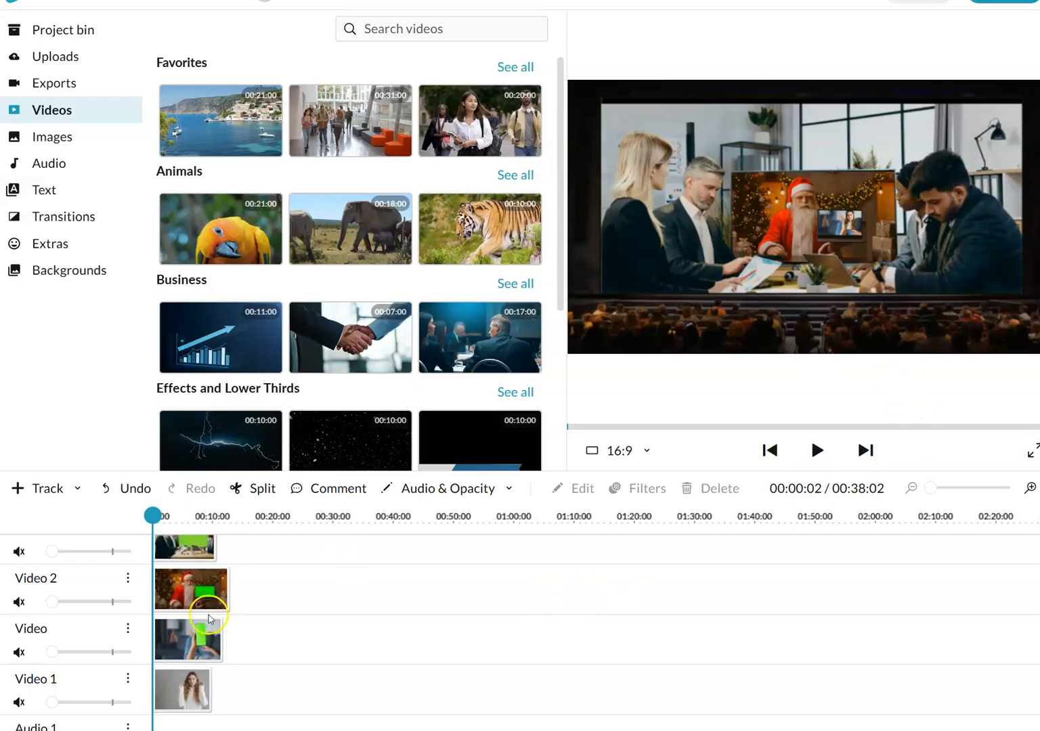
- Trim the ends of the Santa clip and the phone clip to match the end of the 10-second woman clip
drag(230, 596, 216, 629)
click(199, 653)
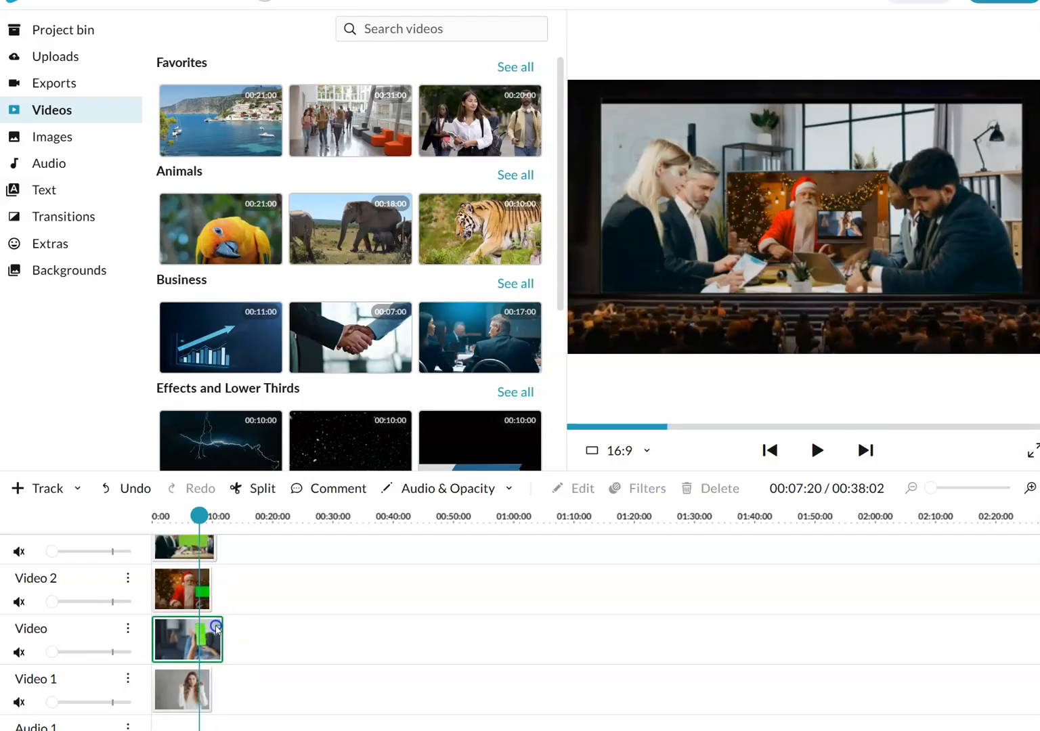
click(201, 629)
drag(221, 623, 211, 627)
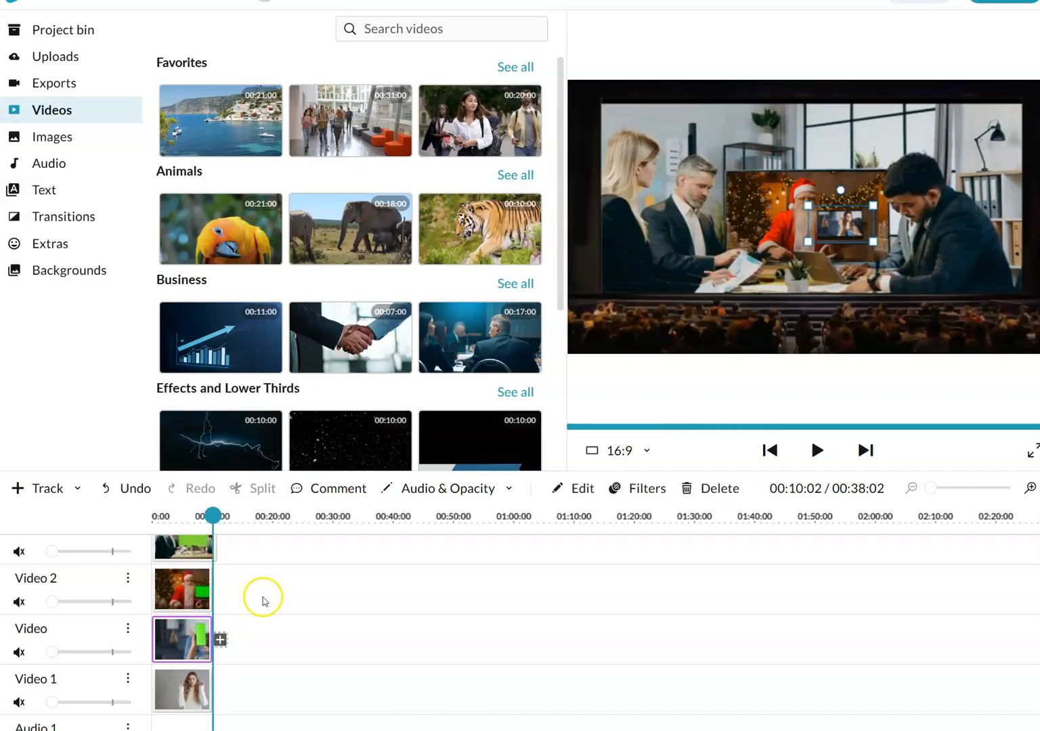